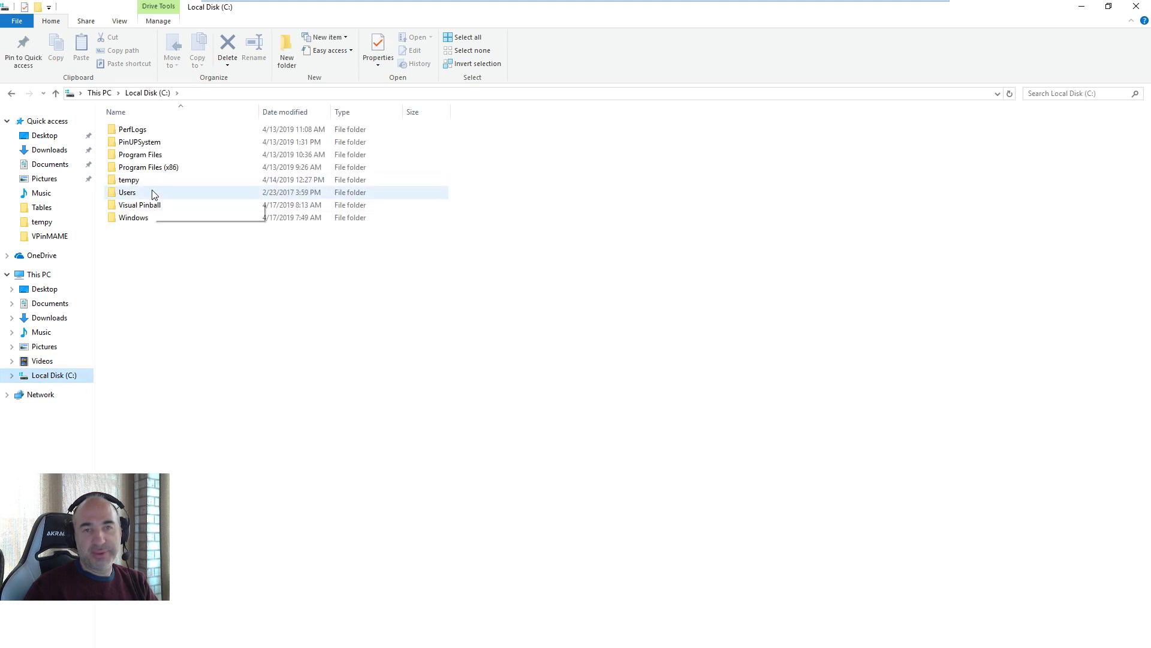
# - Open the tempy folder and view the PinUPPopper_Install_v1_4_1.zip properties
pyautogui.doubleClick(149, 180)
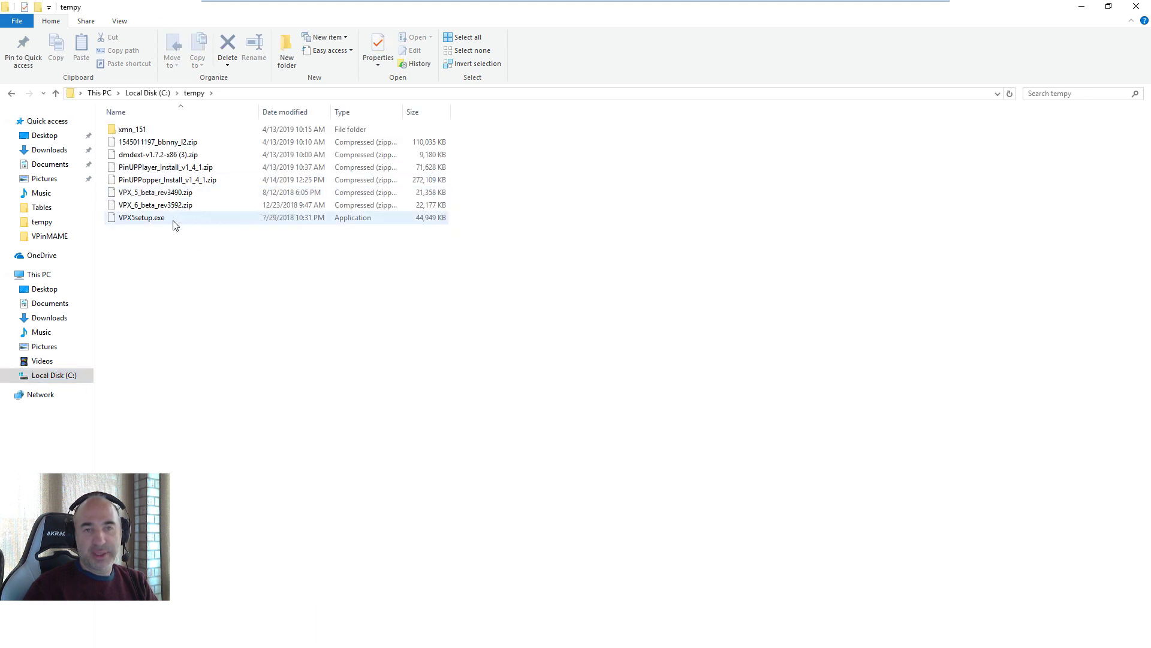
pyautogui.click(154, 186)
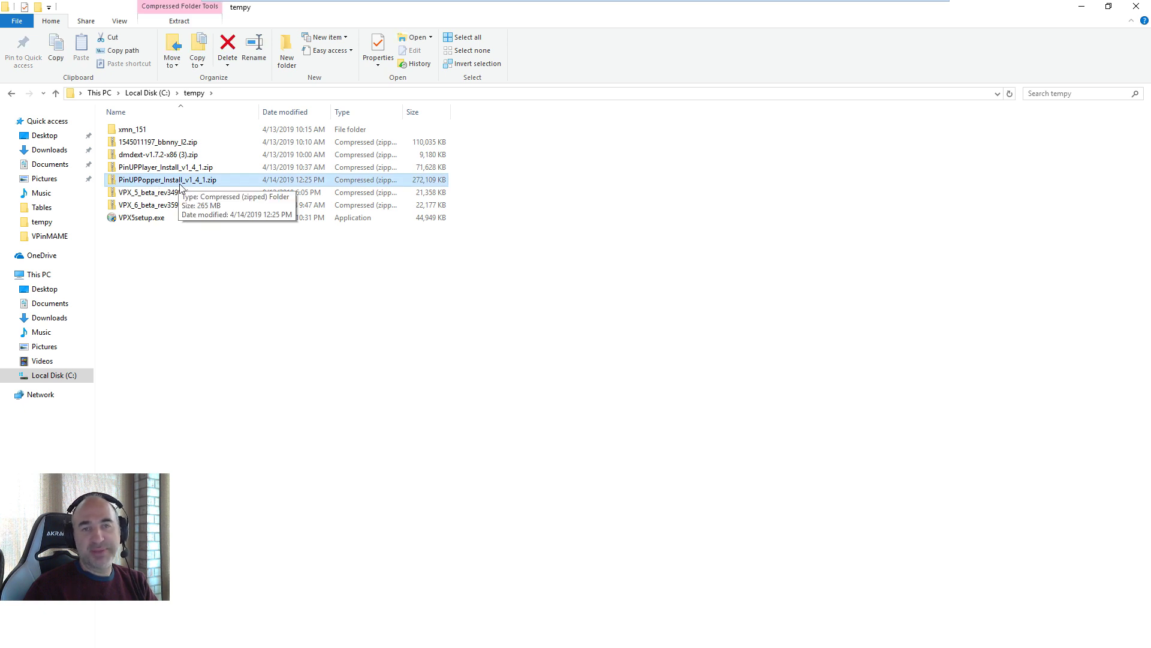
pyautogui.rightClick(165, 184)
pyautogui.click(246, 385)
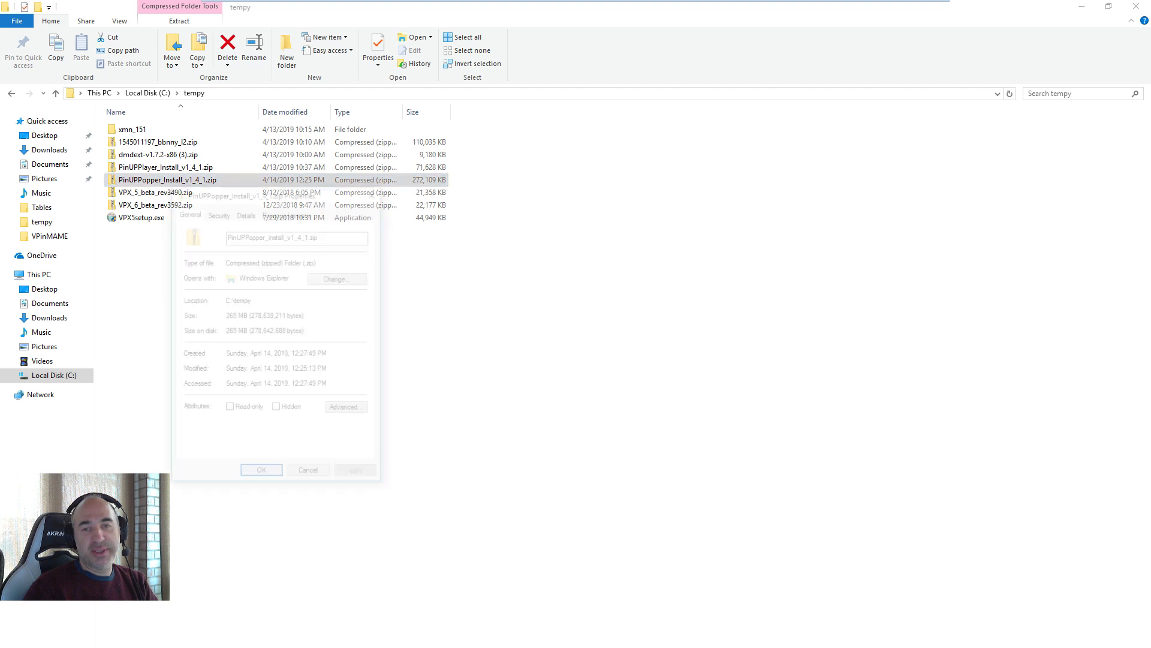
pyautogui.click(328, 476)
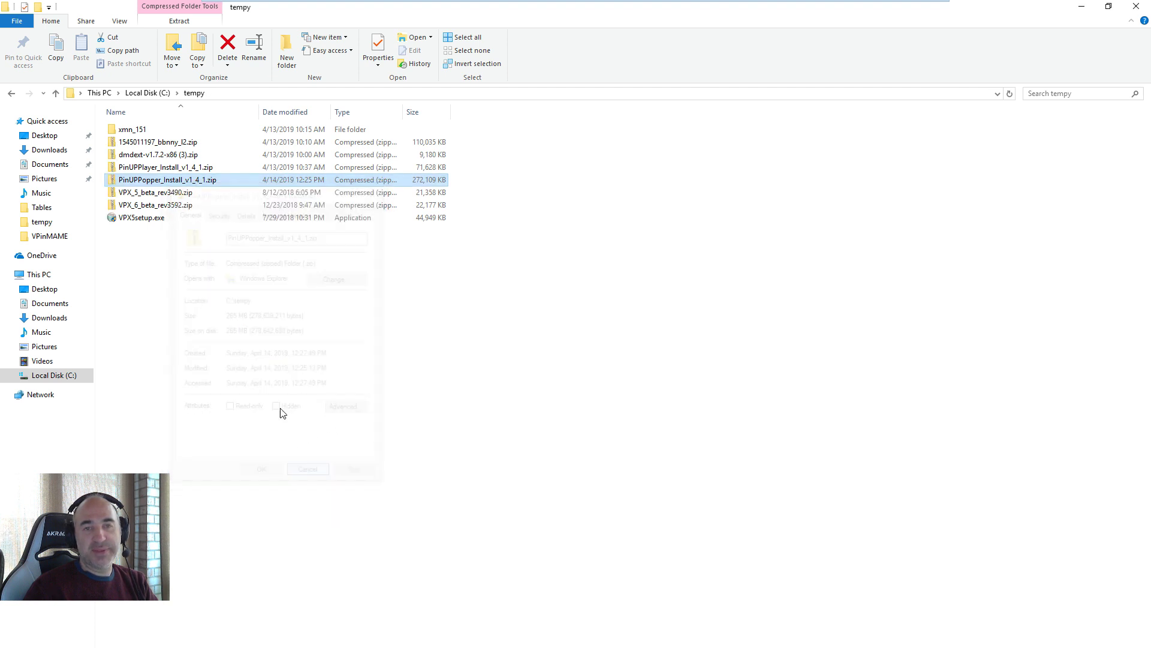
# - Copy everything in the zip's PinUPPopper folder and return to Local Disk (C:)
pyautogui.doubleClick(175, 186)
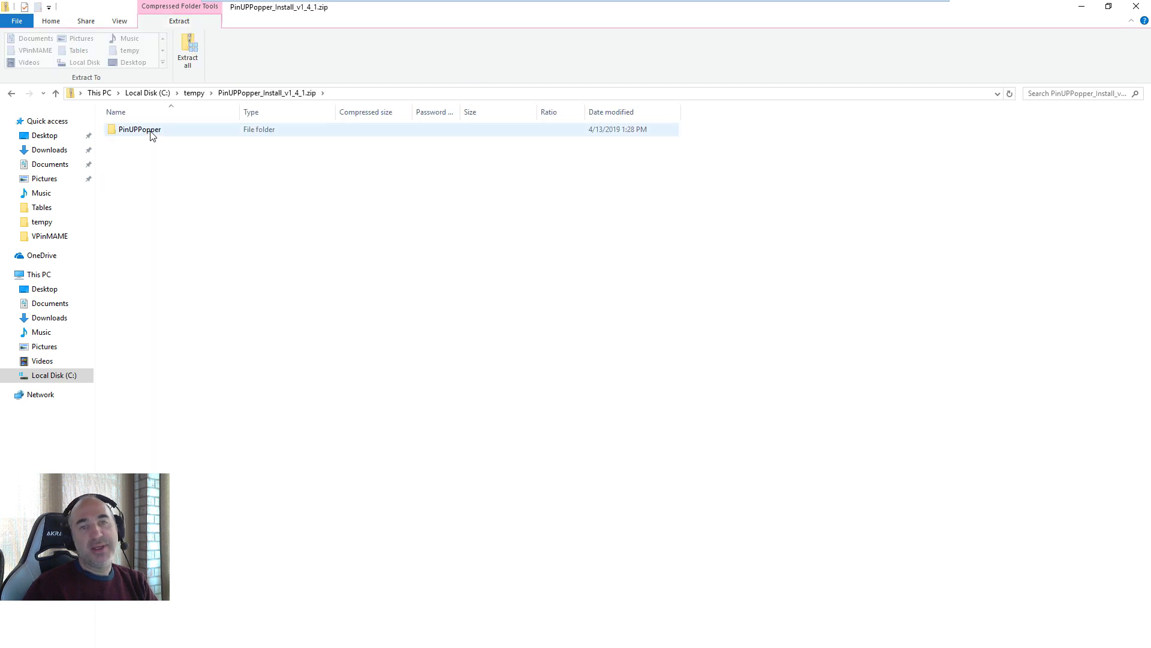
pyautogui.doubleClick(150, 131)
pyautogui.moveTo(242, 476); pyautogui.dragTo(126, 130)
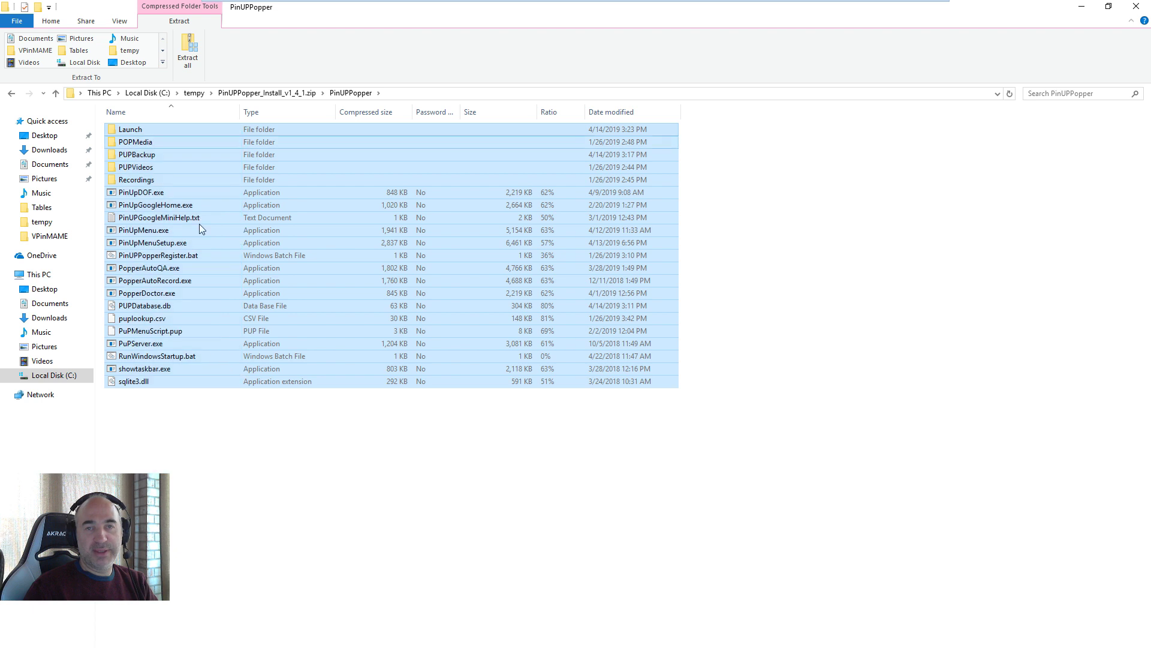
pyautogui.rightClick(199, 224)
pyautogui.click(240, 266)
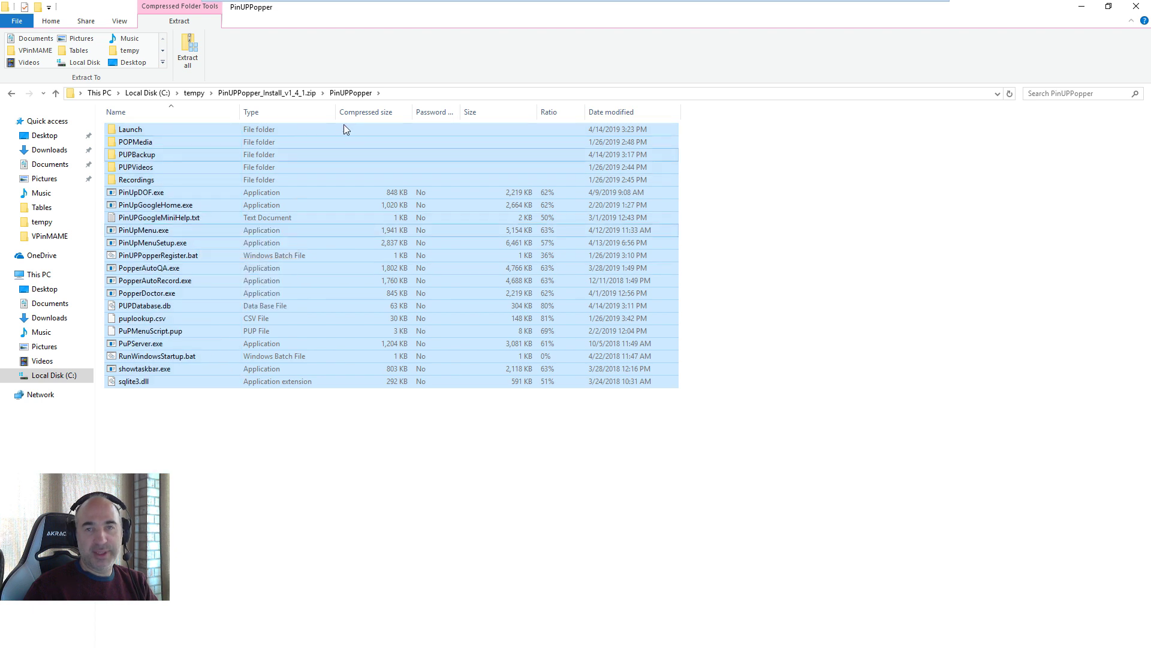
pyautogui.click(160, 94)
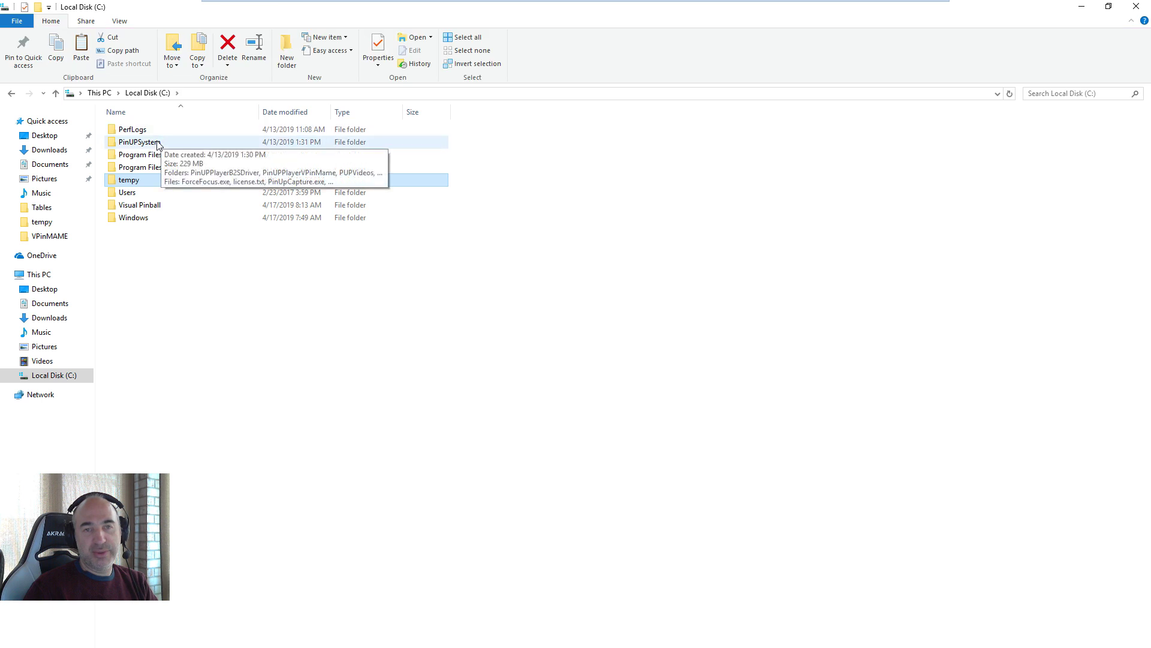
# - Paste the copied PinUPPopper files and folders into the PinUPSystem folder
pyautogui.doubleClick(153, 146)
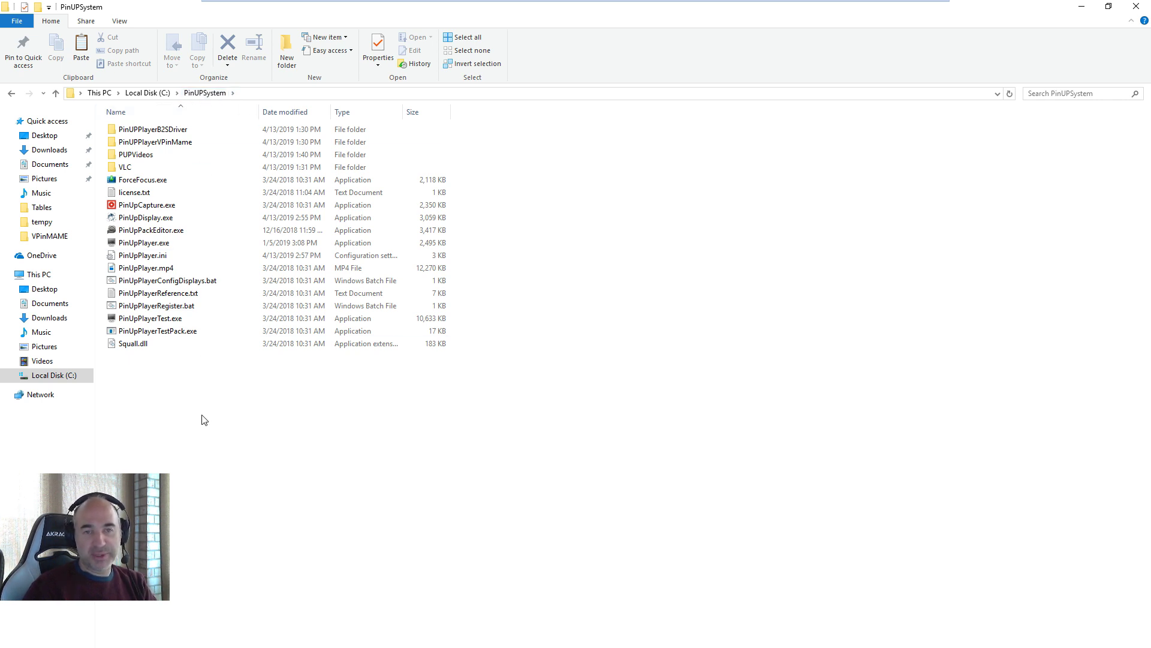
pyautogui.rightClick(187, 436)
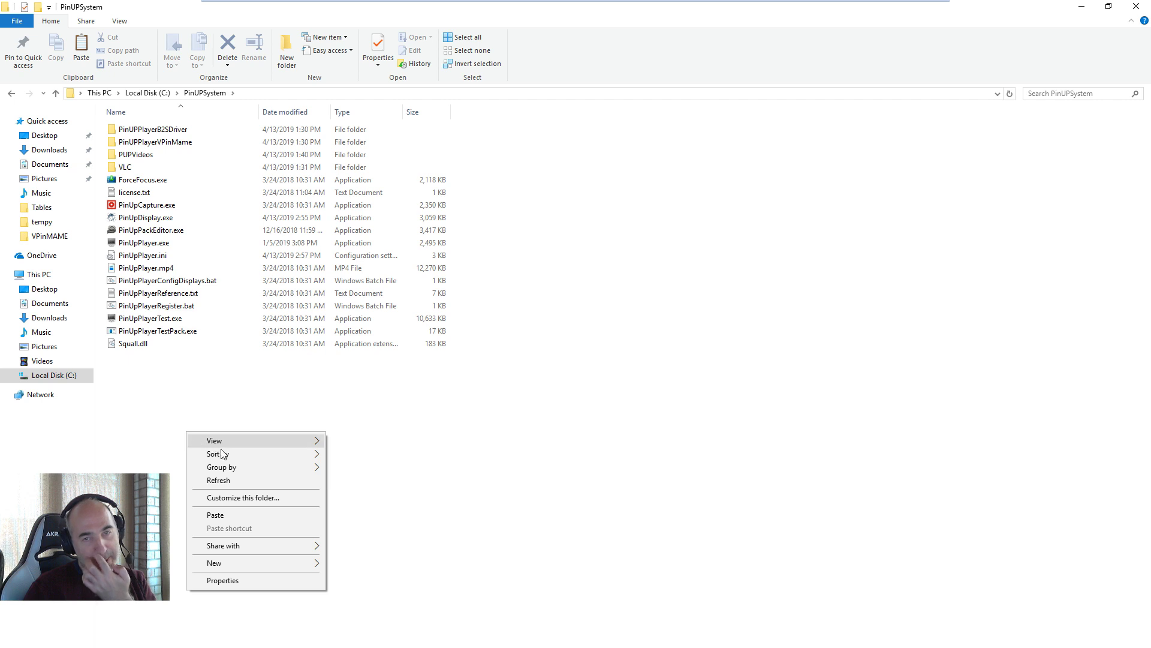
pyautogui.click(252, 516)
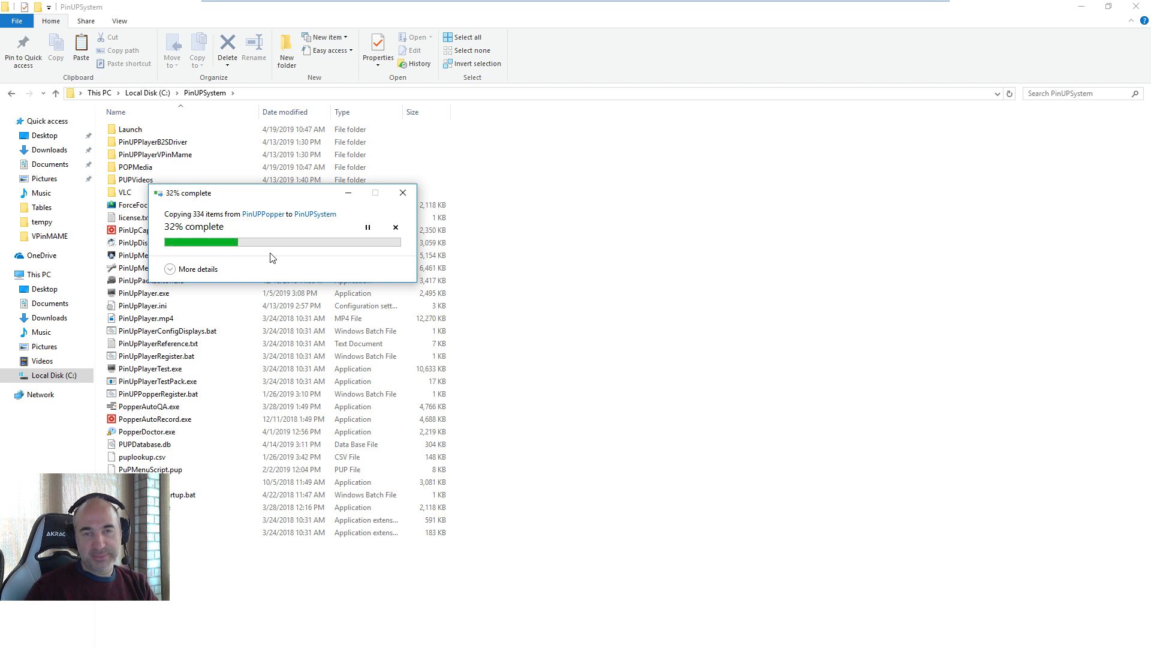
pyautogui.moveTo(264, 193); pyautogui.dragTo(684, 175)
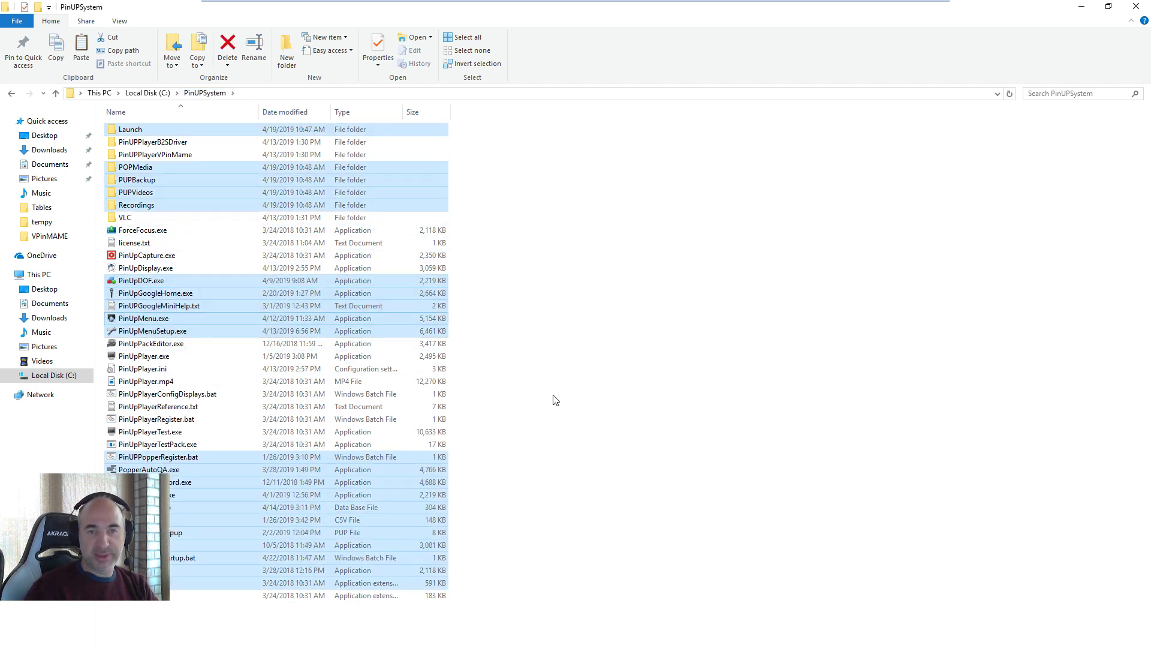
# - Select PinUPPopperRegister.bat and confirm file name extensions are shown
pyautogui.click(550, 397)
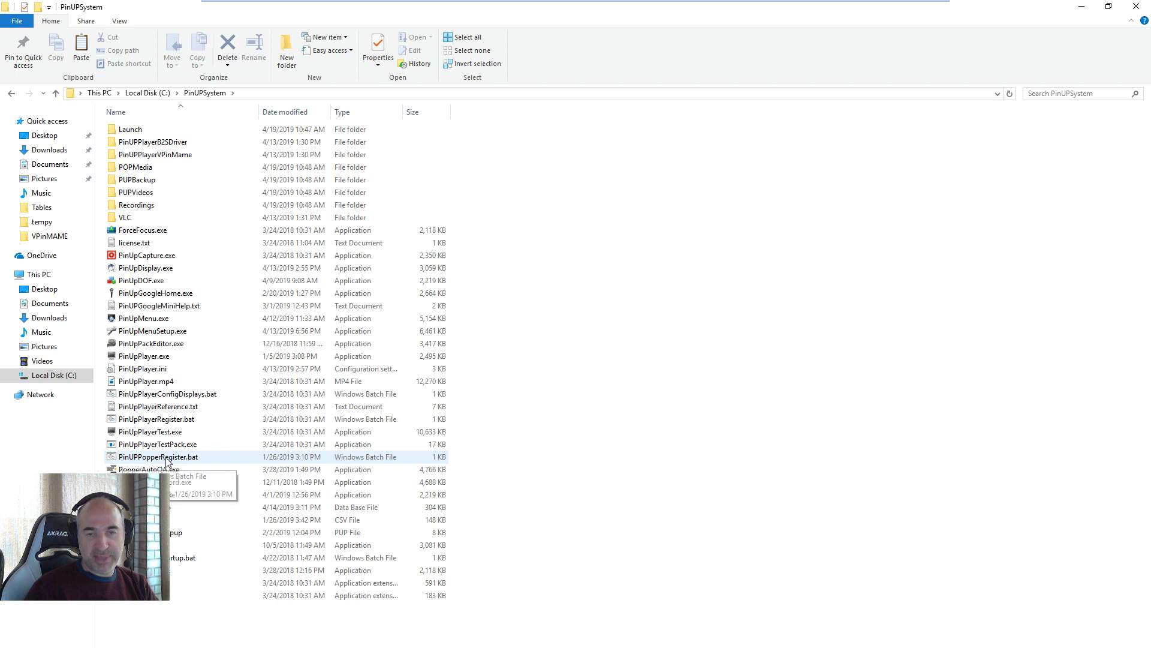
pyautogui.click(121, 461)
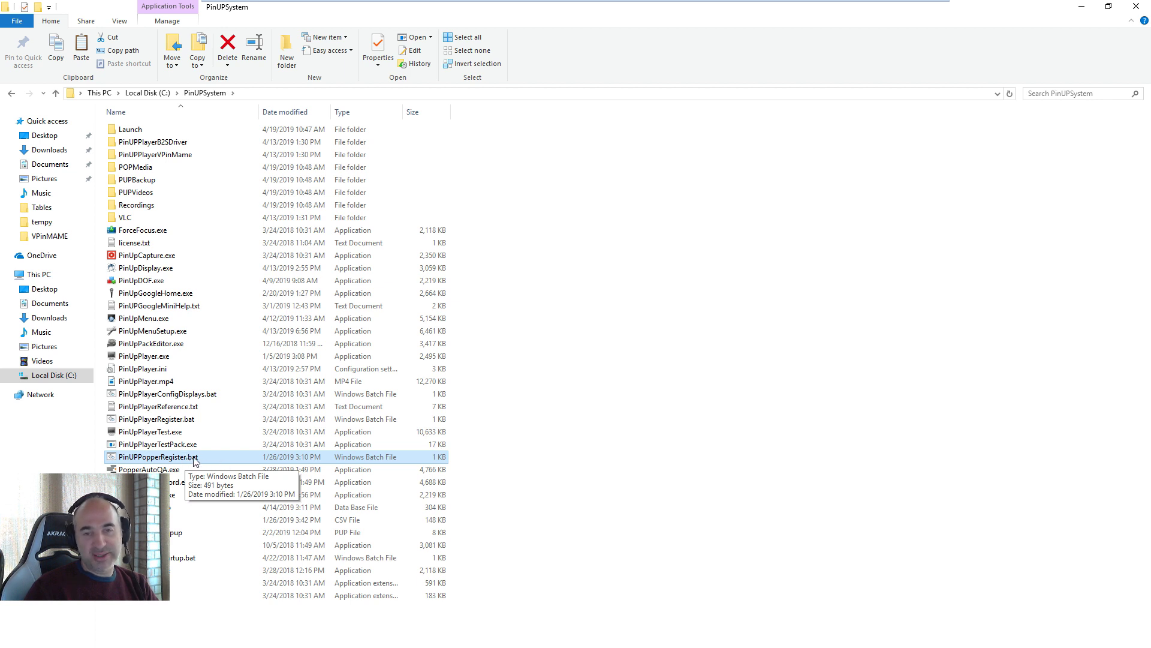
pyautogui.click(120, 24)
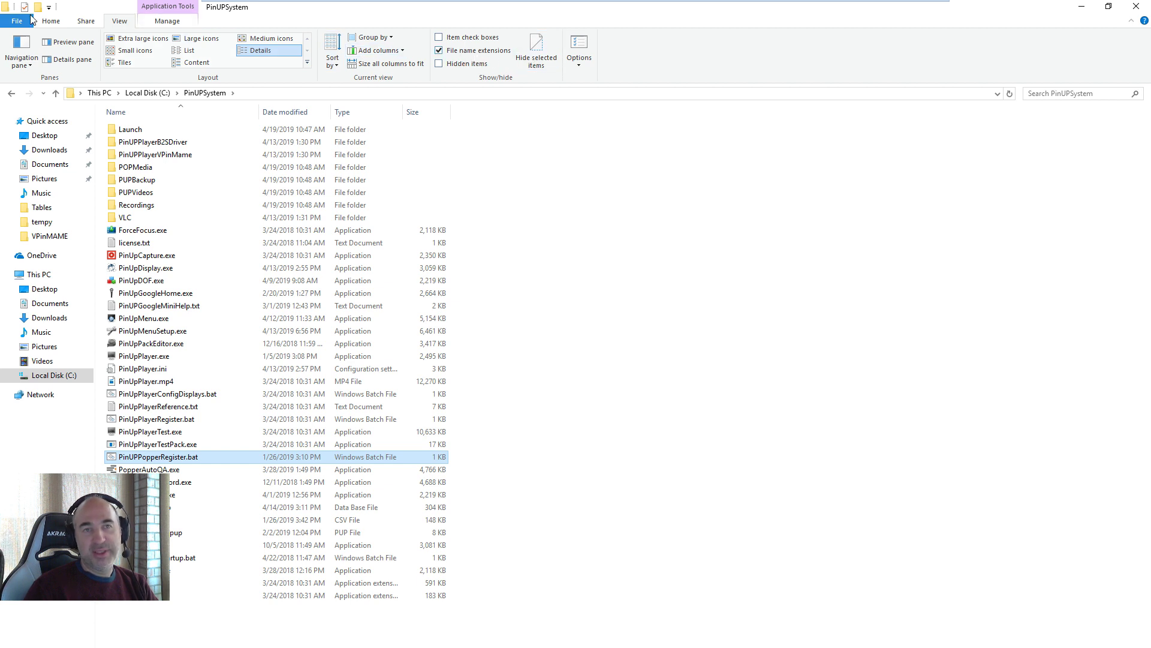
# - Run PinUPPopperRegister.bat as administrator
pyautogui.click(17, 21)
pyautogui.click(576, 286)
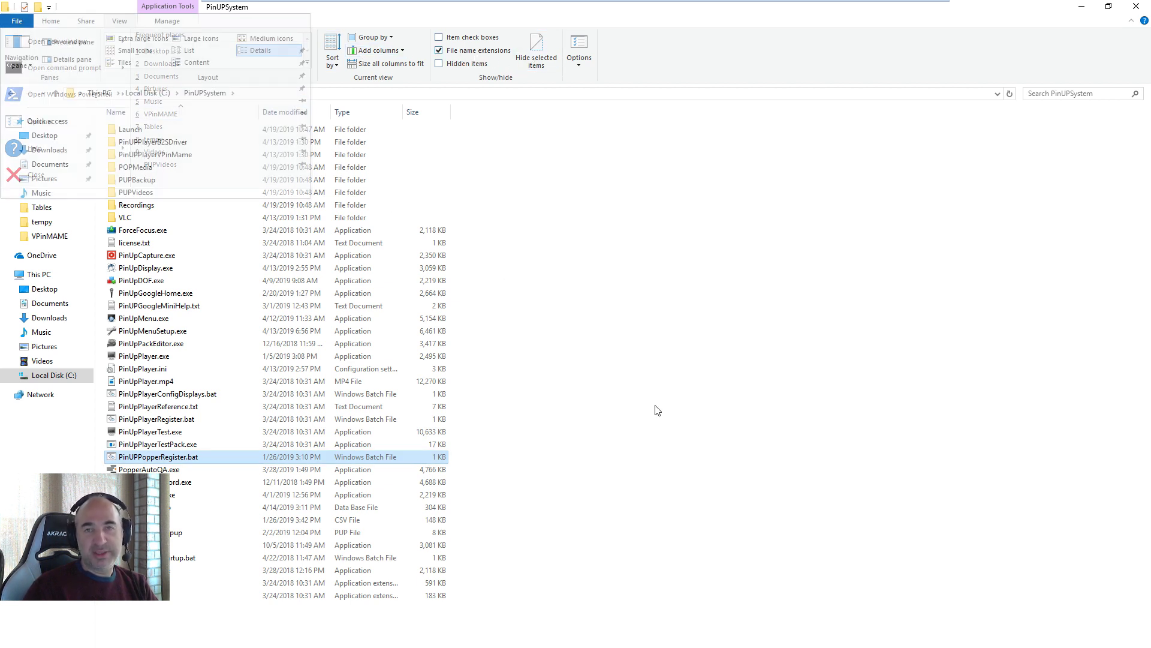
pyautogui.click(53, 23)
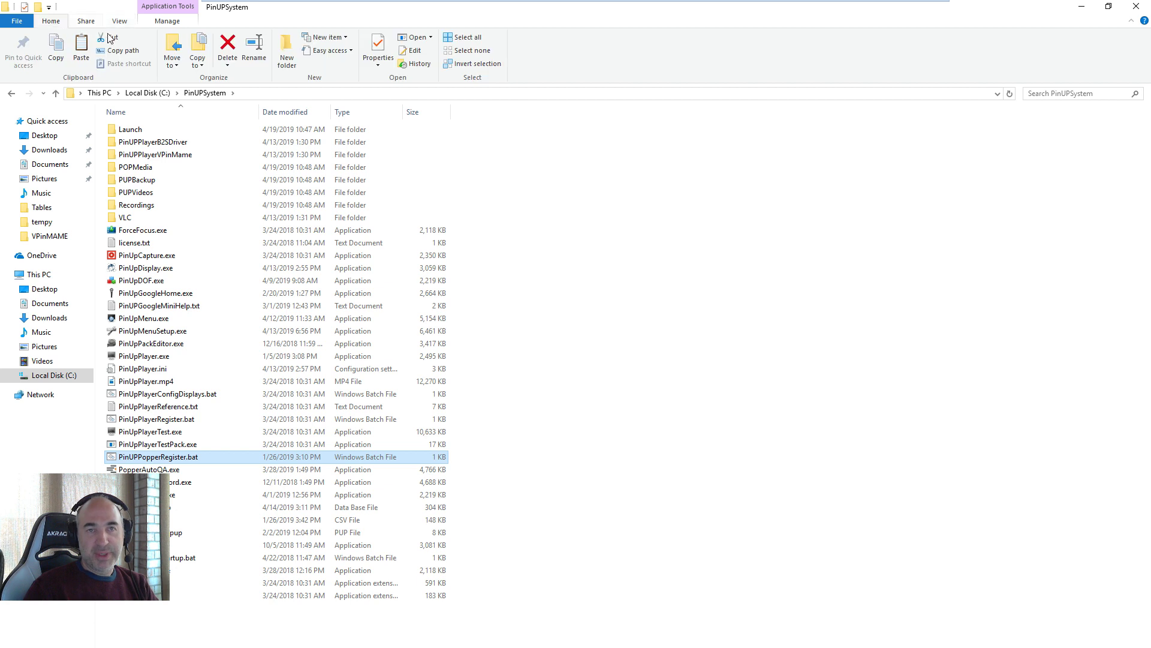
pyautogui.rightClick(173, 461)
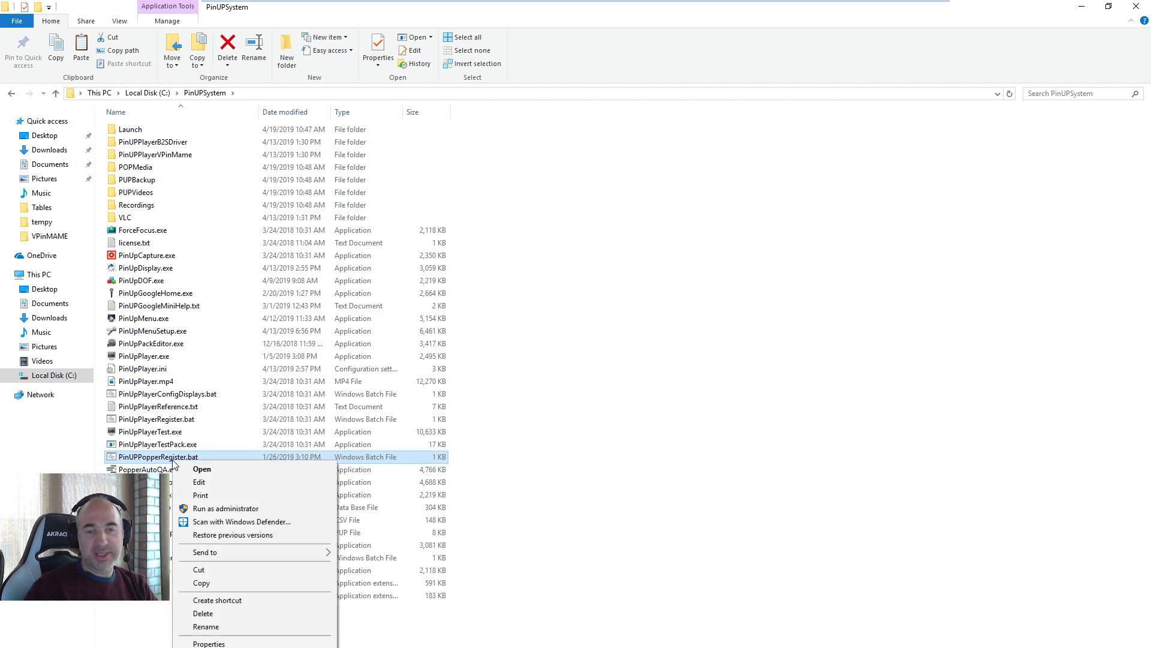
pyautogui.click(233, 509)
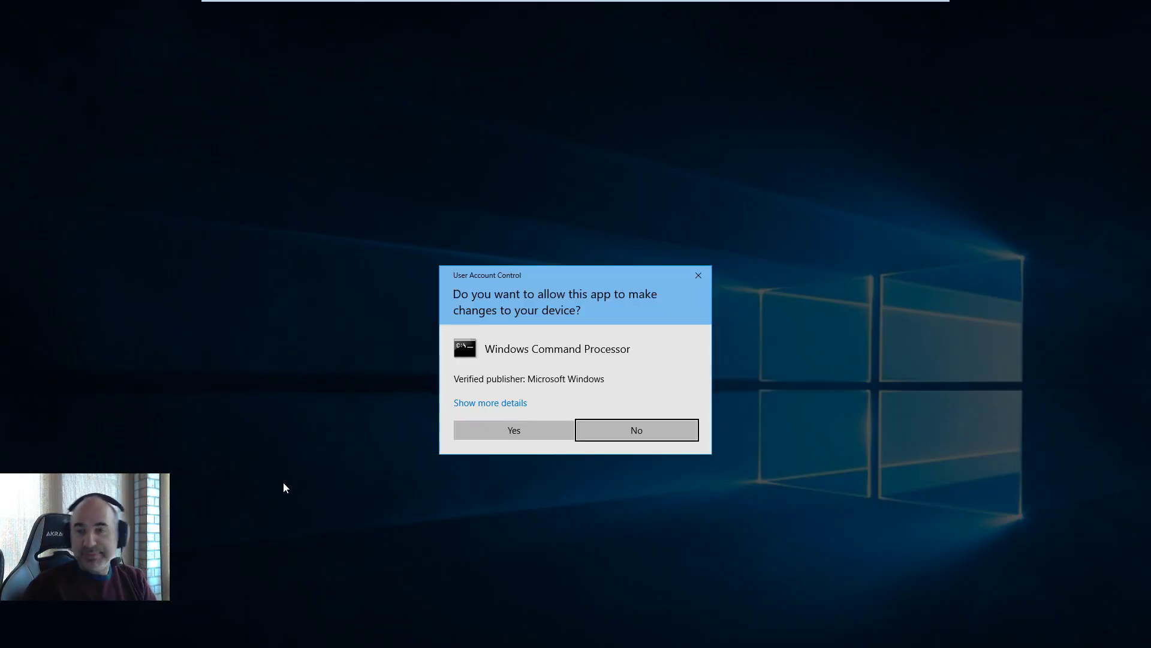
# - Approve the UAC prompt for the register script and select the DMD display entry
pyautogui.click(516, 436)
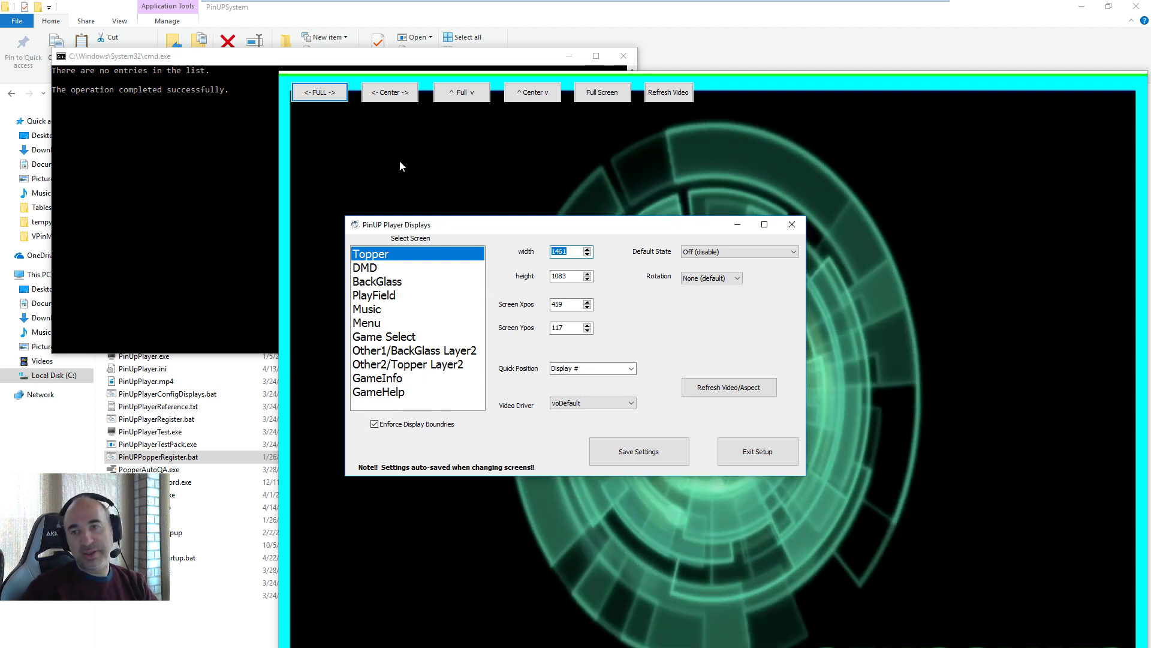
pyautogui.click(380, 269)
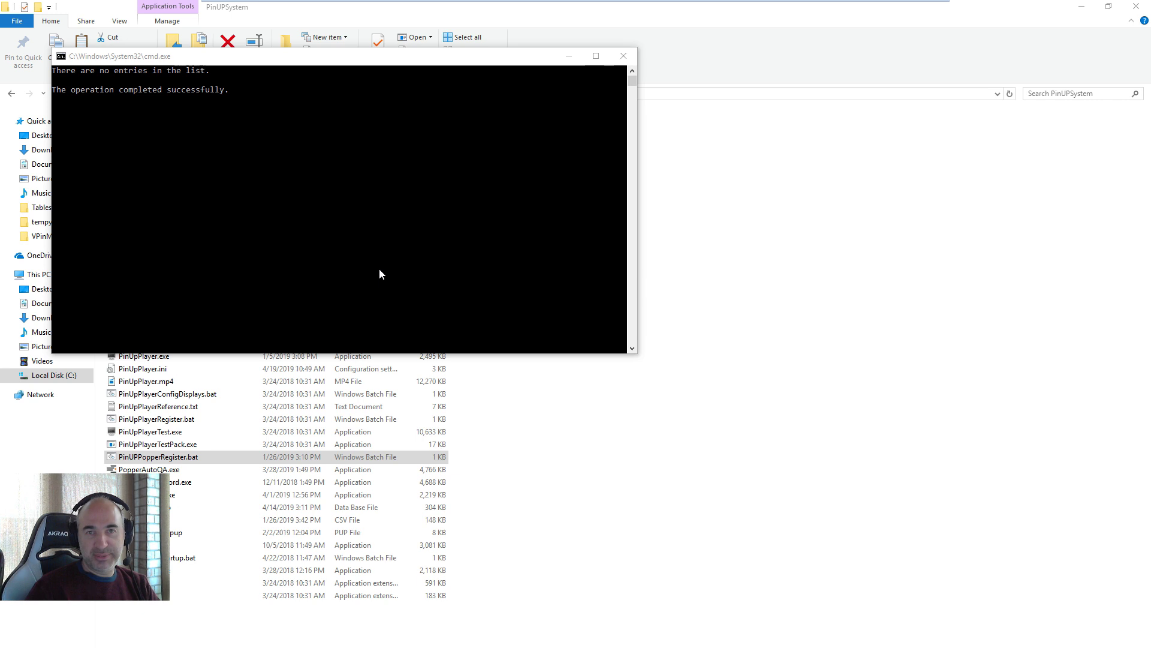
# - Set the DMD screen size to 512 by 128 in PinUP Player Displays
pyautogui.click(1081, 7)
pyautogui.moveTo(679, 236); pyautogui.dragTo(912, 331)
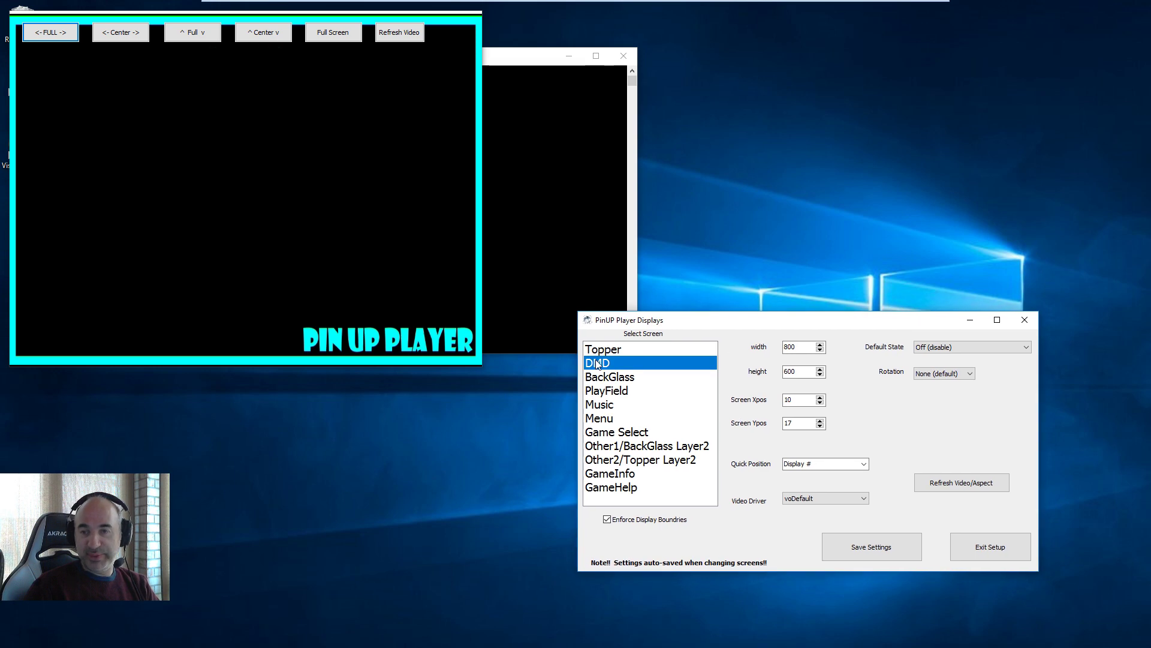
pyautogui.press('Tab')
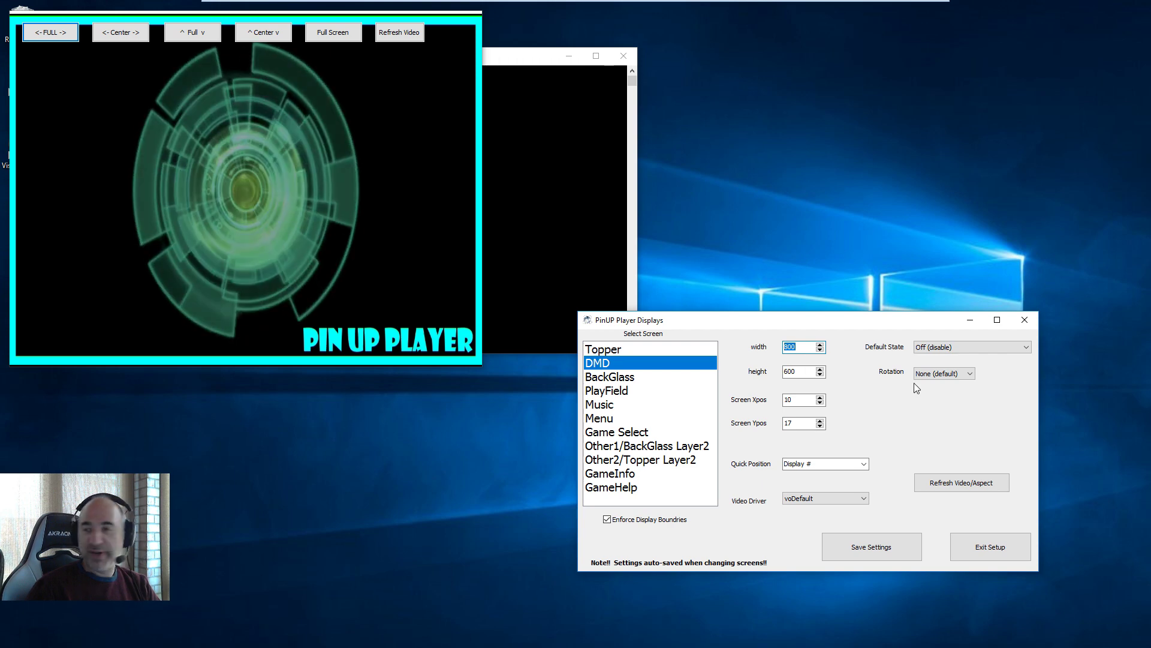
pyautogui.write('512')
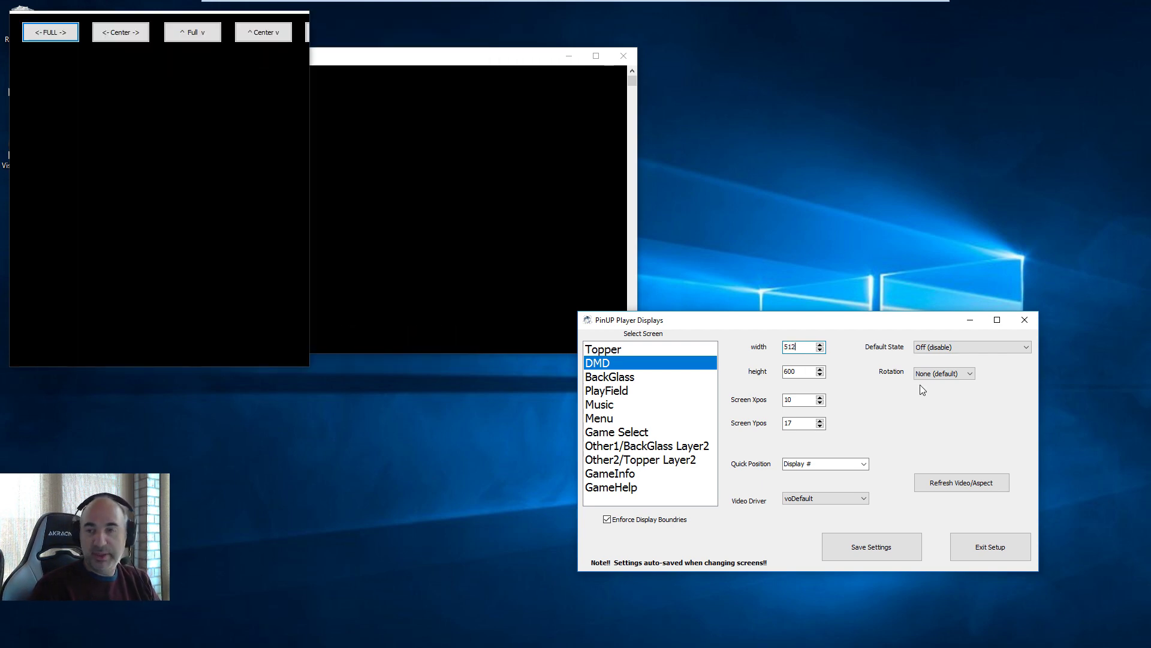
pyautogui.press('Tab')
pyautogui.write('128')
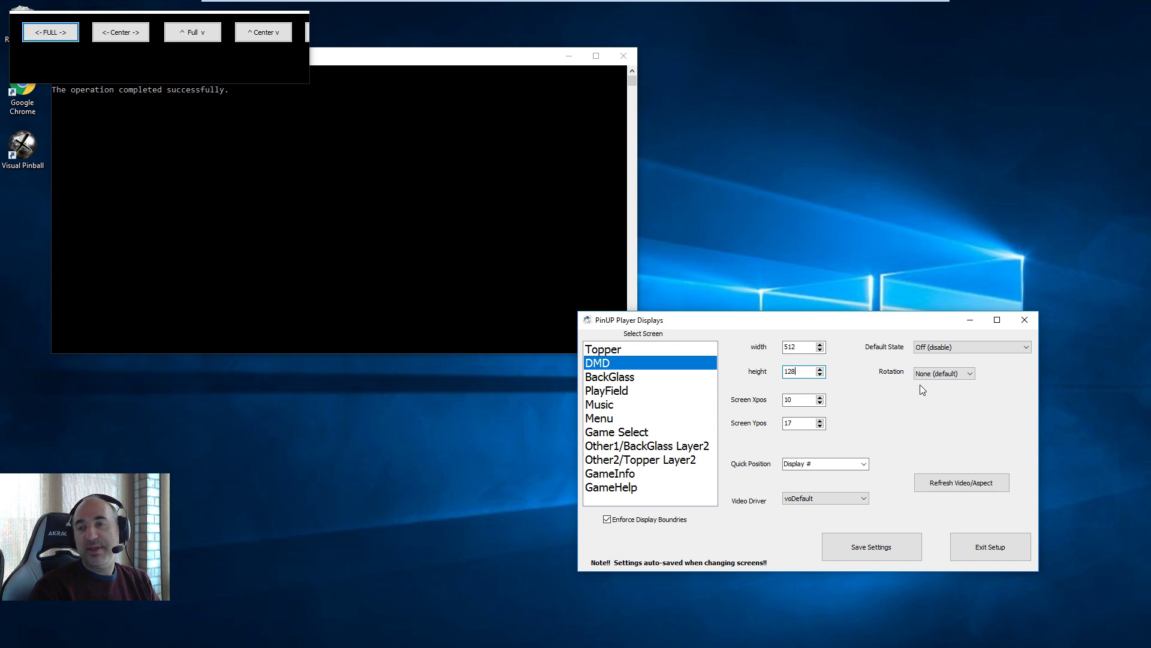
pyautogui.press('Tab')
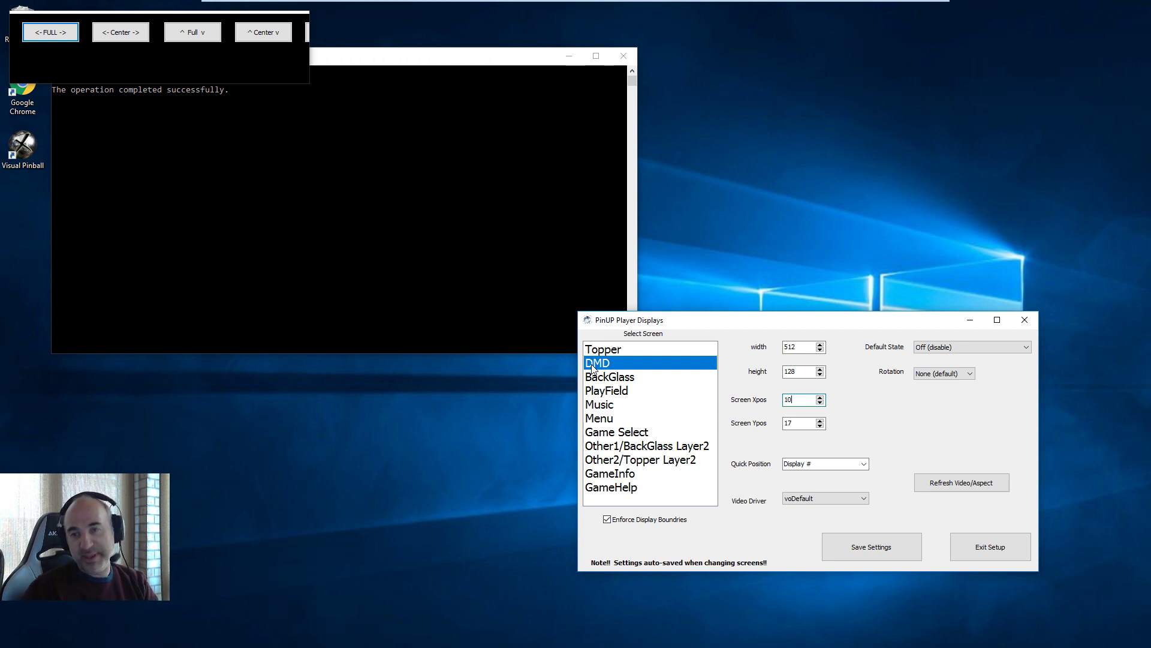
# - Position the DMD window at 319, 138, save the settings and exit setup
pyautogui.moveTo(182, 65); pyautogui.dragTo(416, 187)
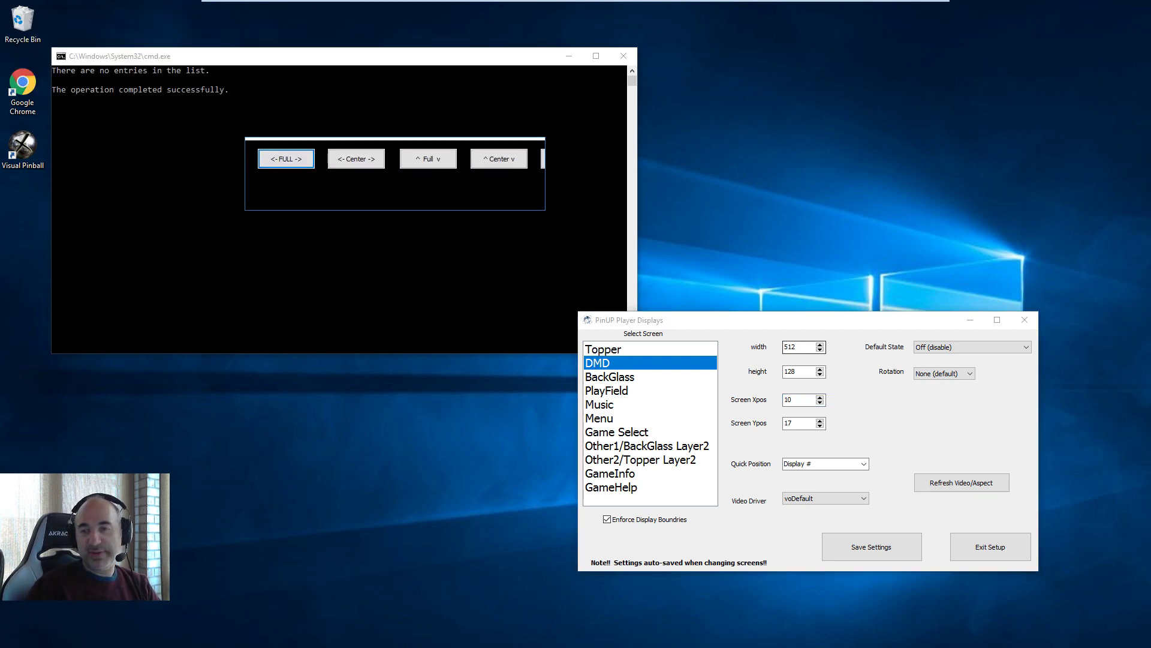
pyautogui.moveTo(465, 185); pyautogui.dragTo(423, 169)
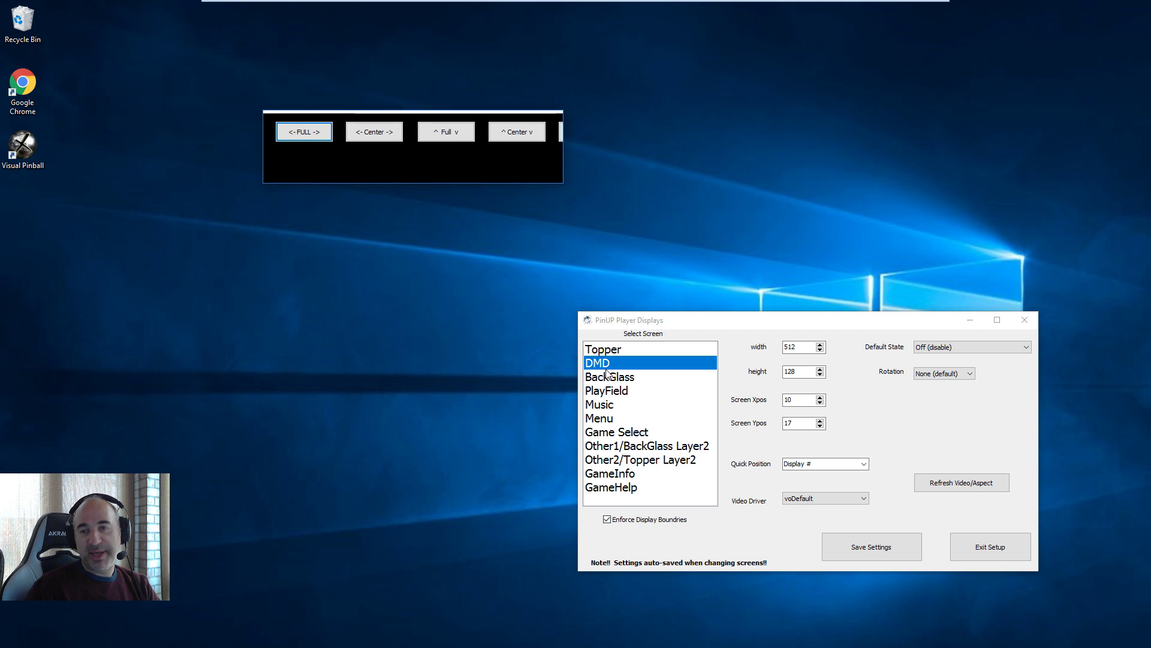
pyautogui.moveTo(461, 202); pyautogui.dragTo(371, 147)
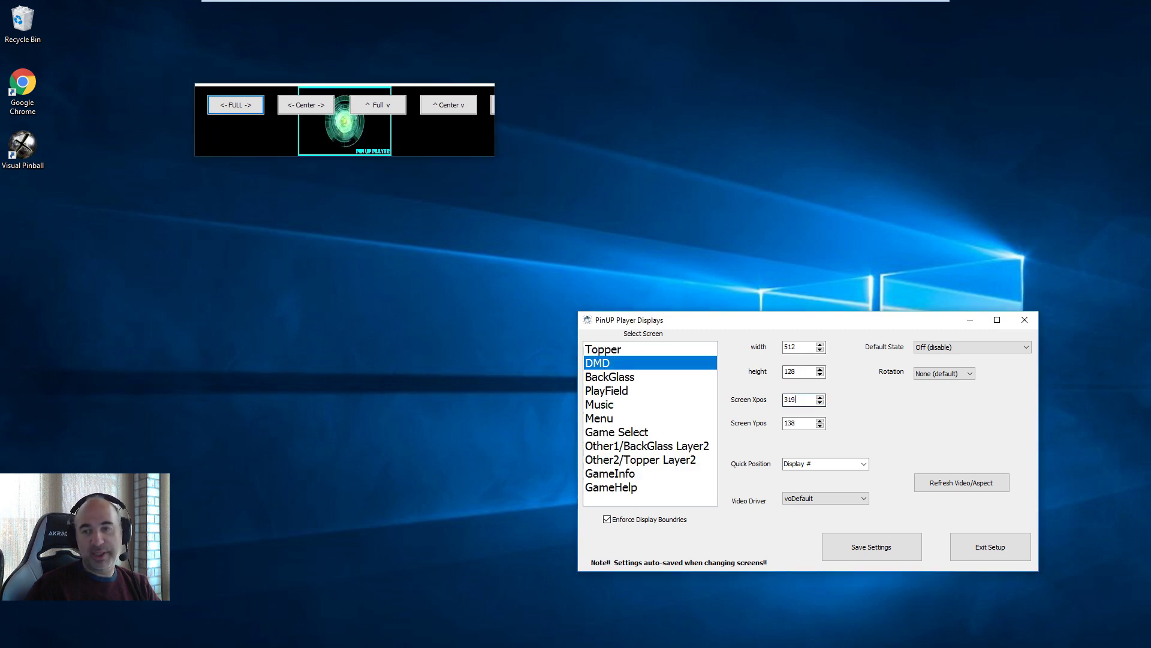
pyautogui.click(614, 377)
pyautogui.click(629, 363)
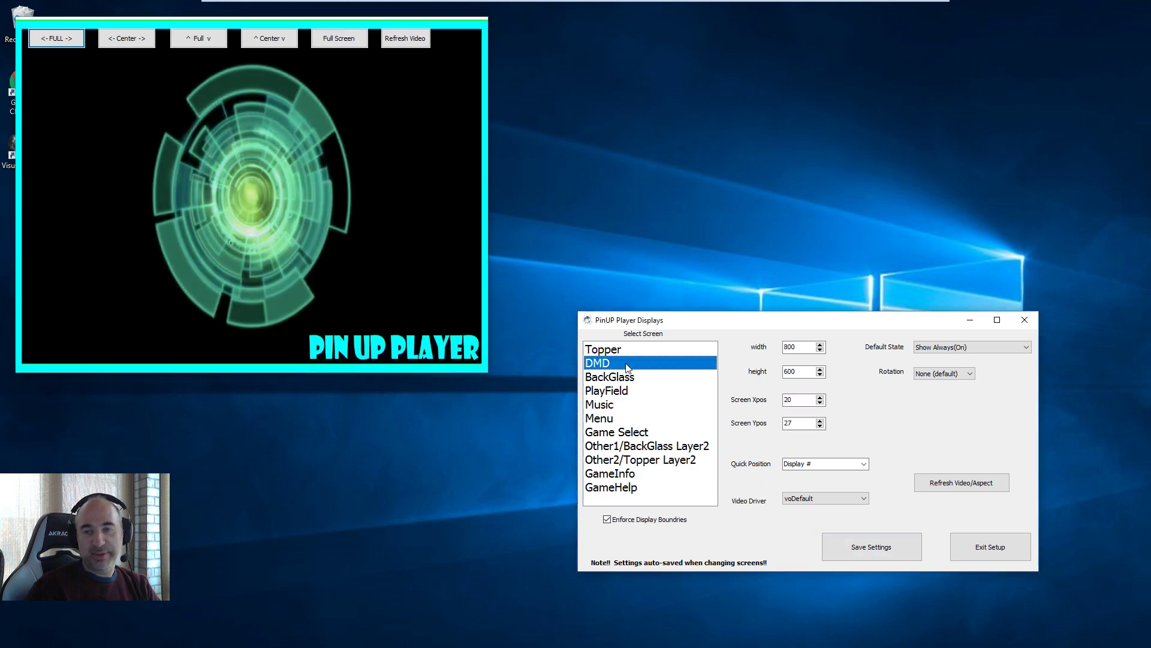
pyautogui.click(869, 541)
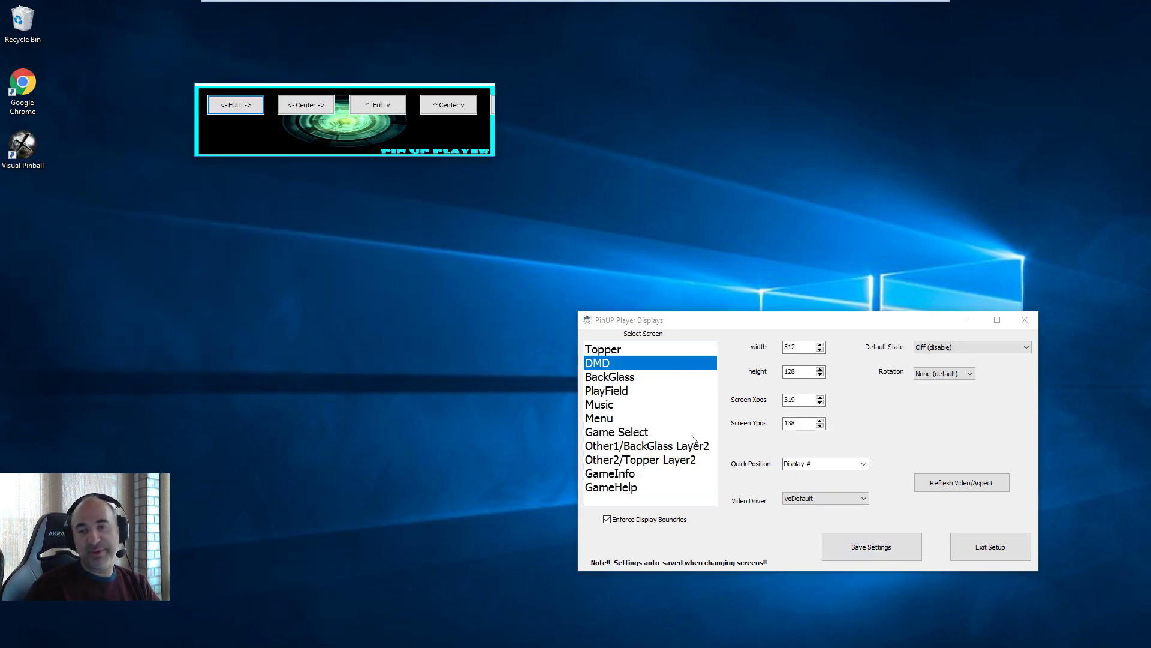
pyautogui.click(996, 548)
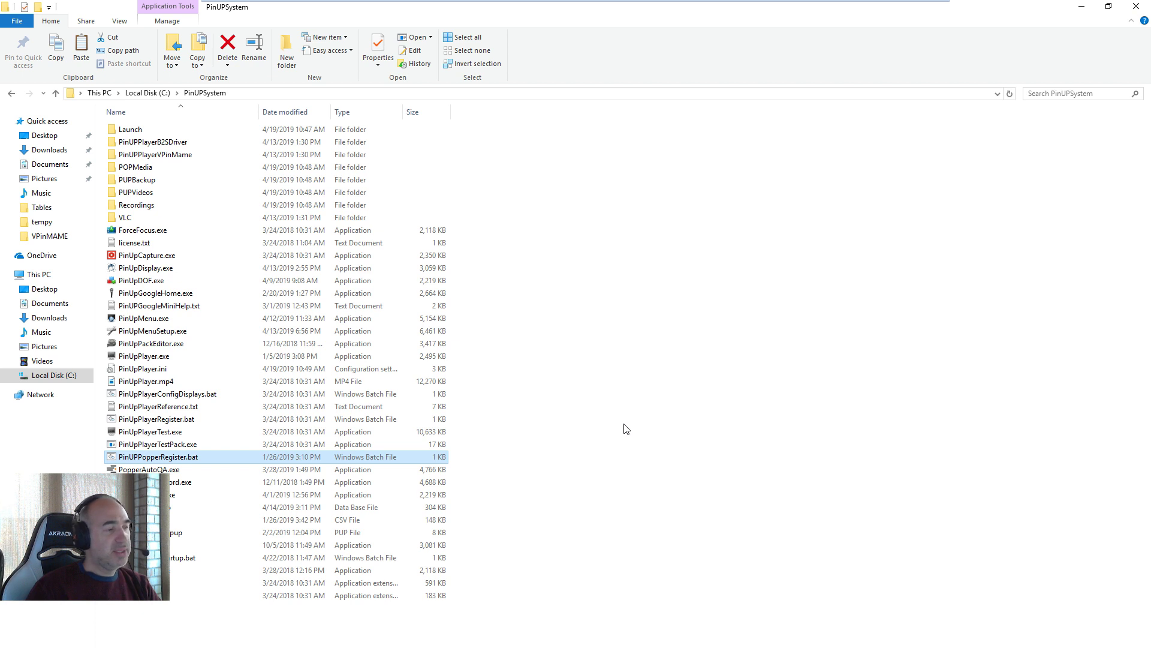
# - Launch PinUpMenuSetup.exe and open GlobalConfig from the Popper Setup options
pyautogui.click(624, 428)
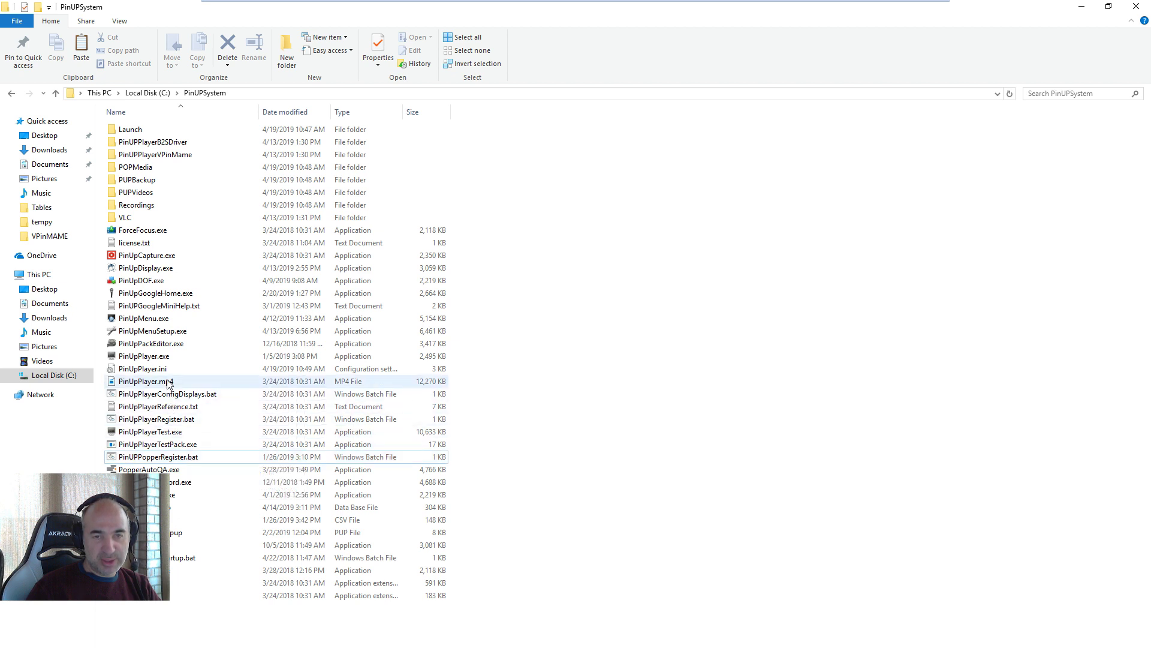
pyautogui.doubleClick(167, 333)
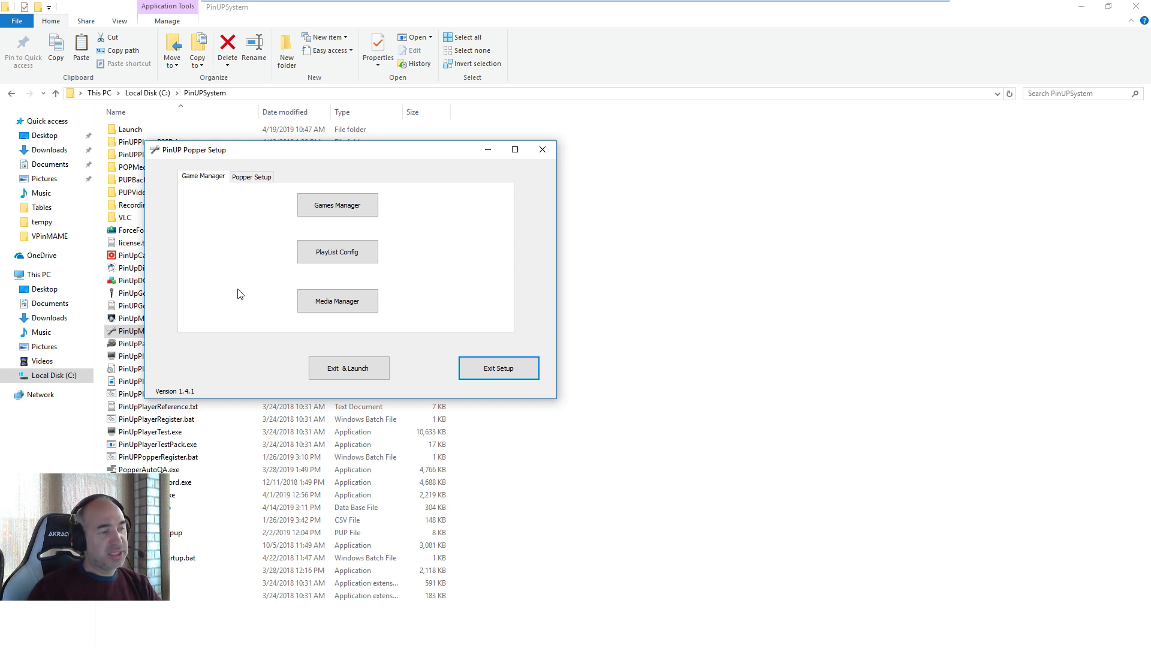
pyautogui.click(253, 177)
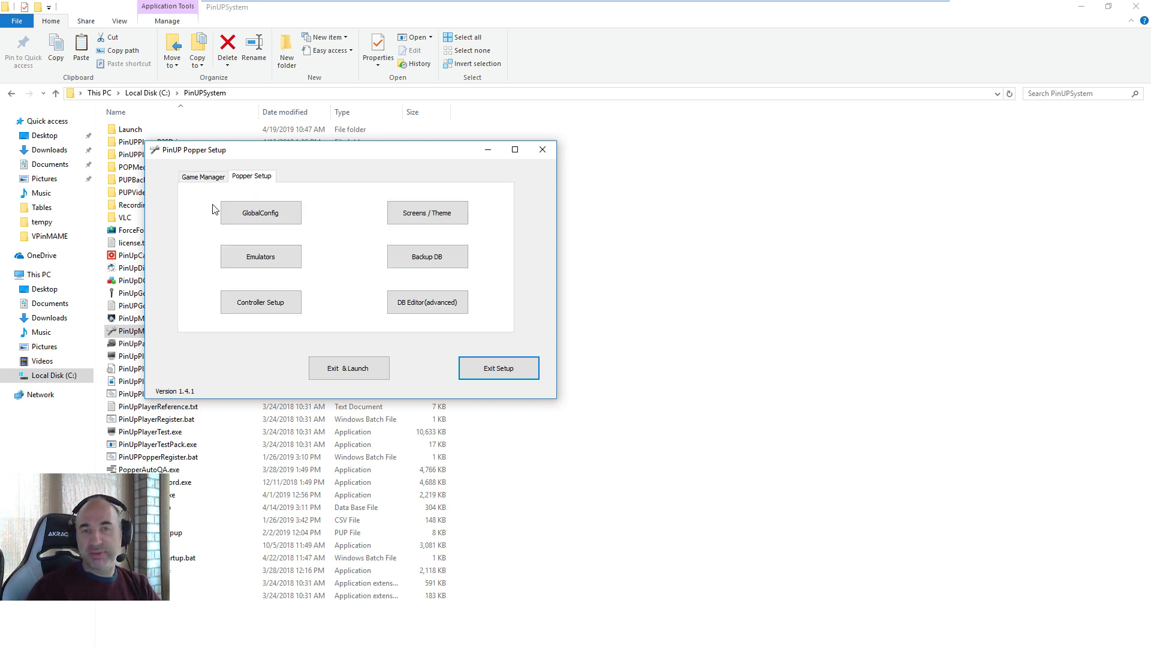
pyautogui.click(275, 217)
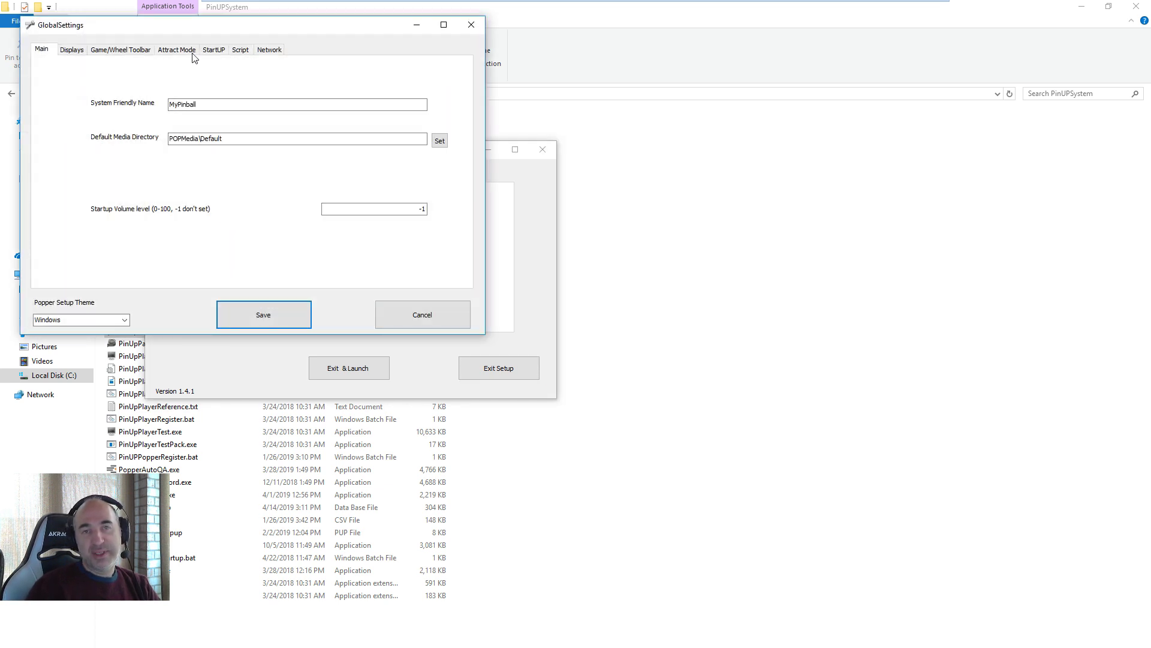
# - Browse each GlobalSettings page, then cancel without saving
pyautogui.click(83, 53)
pyautogui.click(160, 51)
pyautogui.click(214, 50)
pyautogui.click(241, 50)
pyautogui.click(270, 50)
pyautogui.click(42, 50)
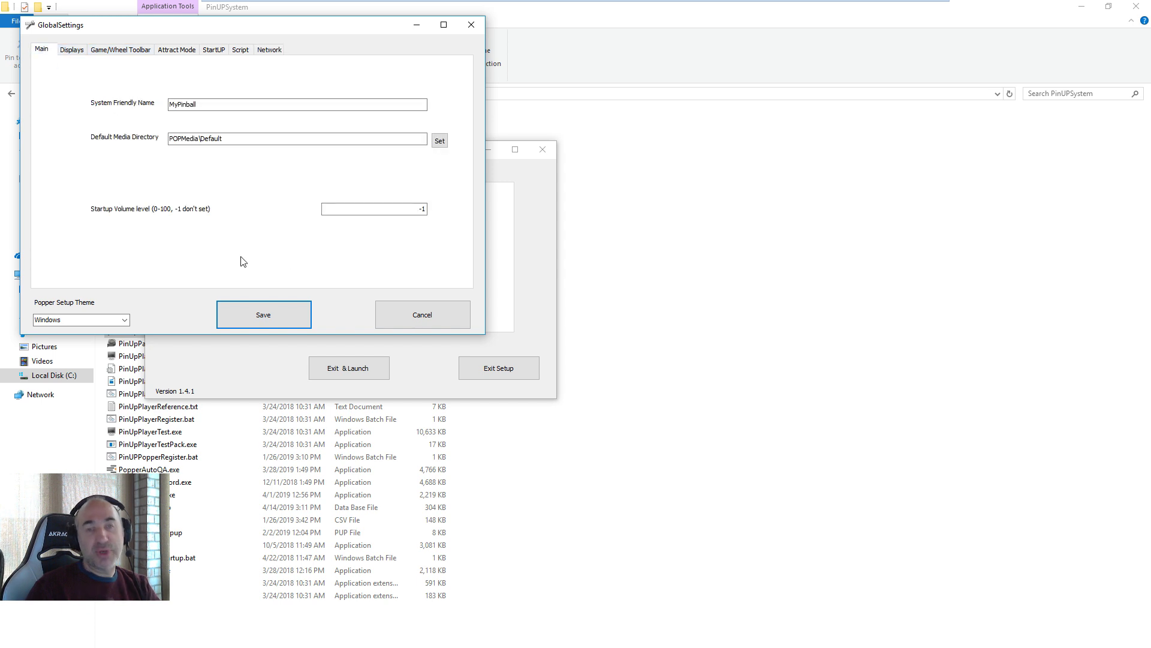
pyautogui.click(416, 322)
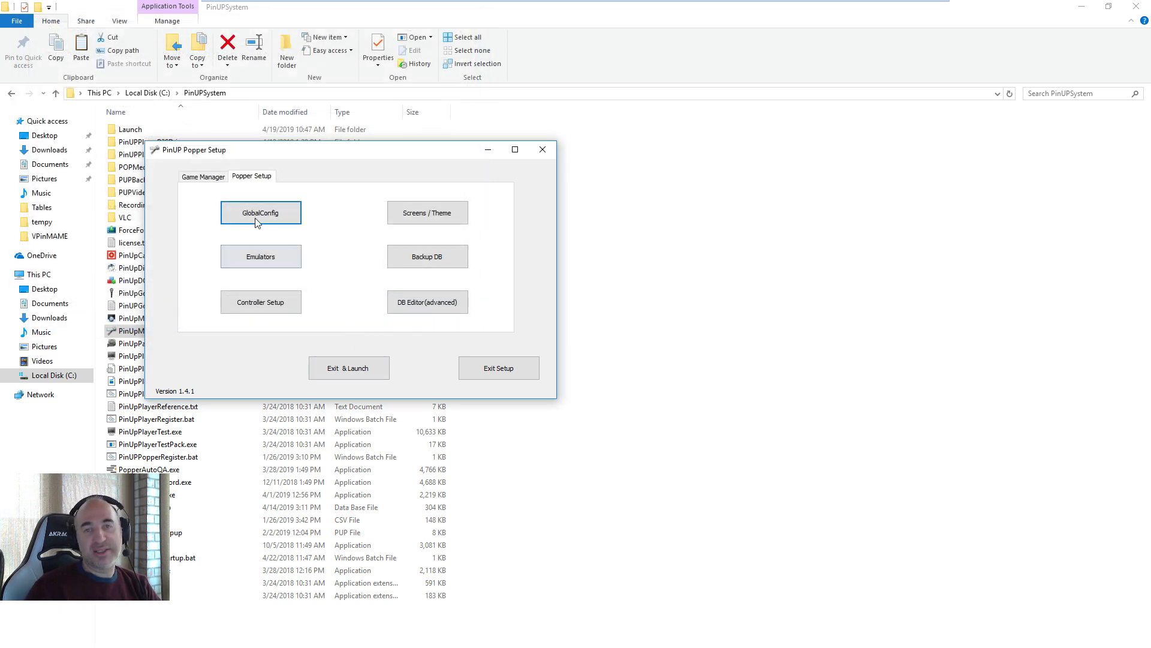
# - Set the PinUpMenu pack's DMD screen mode to ForceBack in Screens / Theme
pyautogui.click(429, 220)
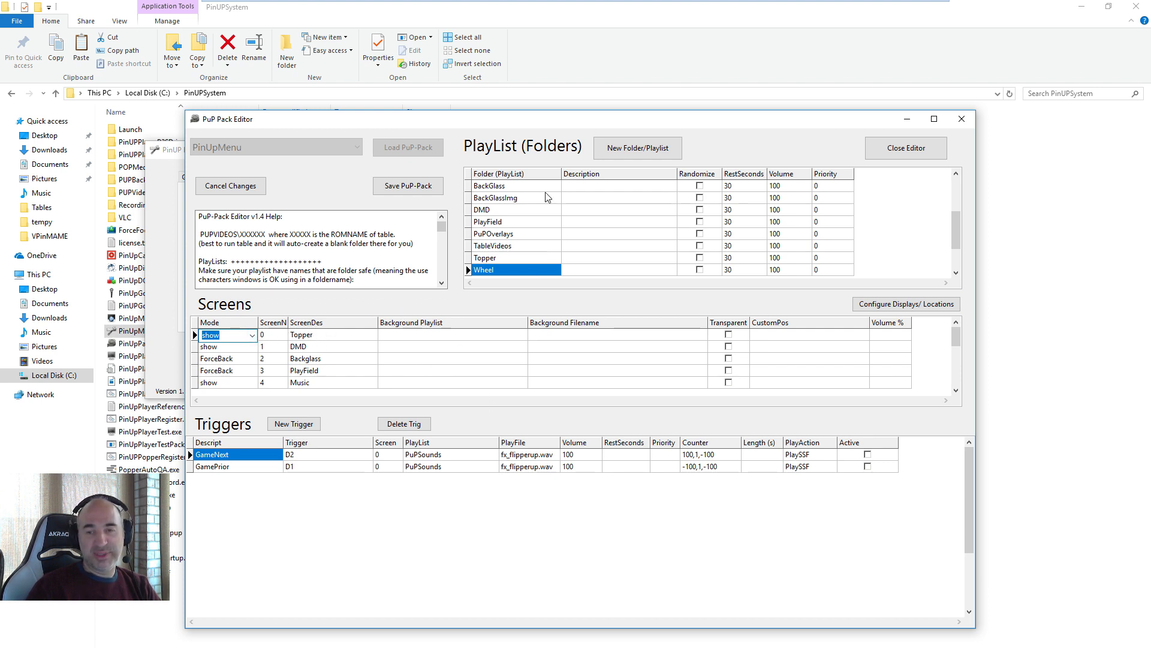
pyautogui.click(252, 335)
pyautogui.click(253, 336)
pyautogui.click(253, 347)
pyautogui.click(253, 347)
pyautogui.click(252, 347)
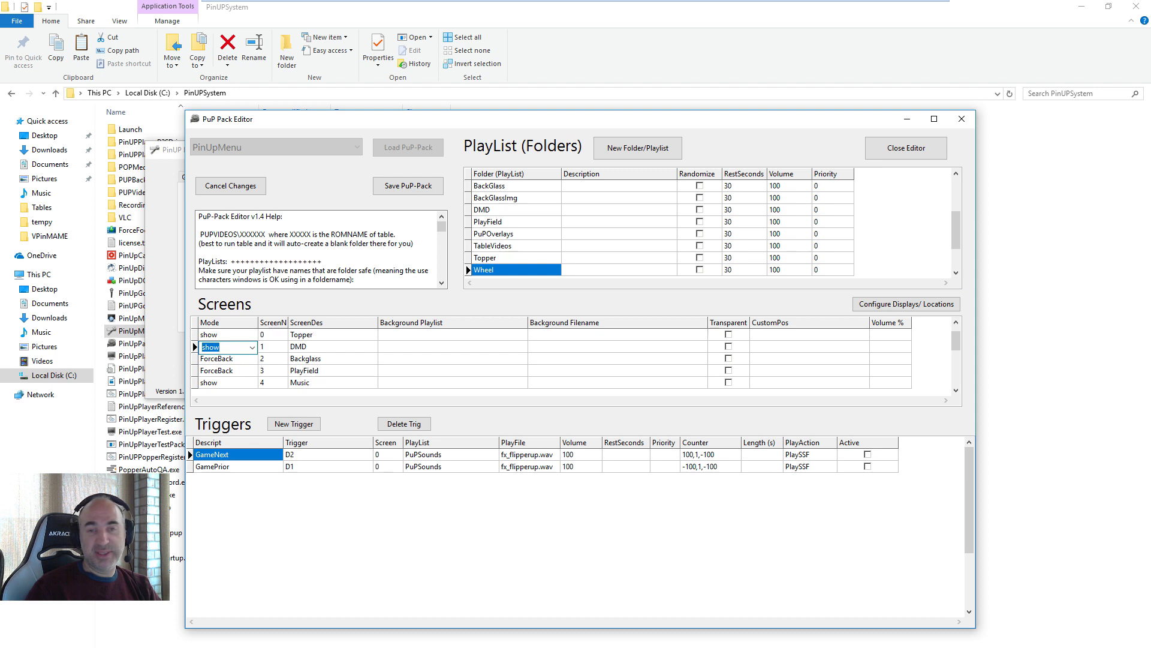
pyautogui.click(252, 348)
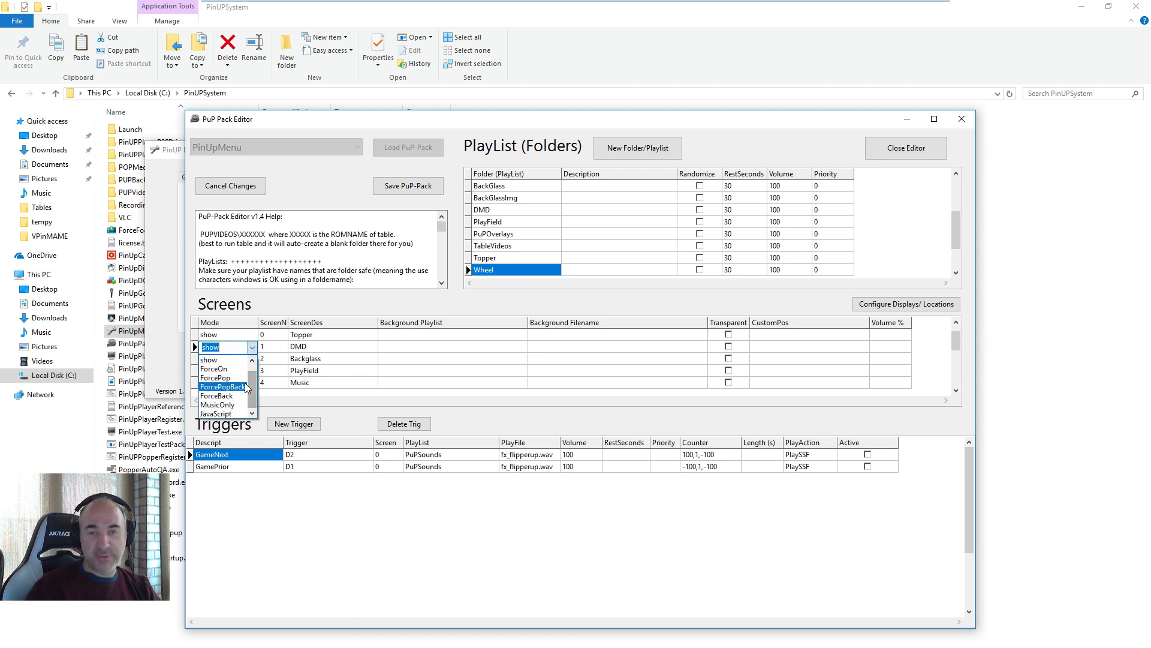
pyautogui.click(240, 396)
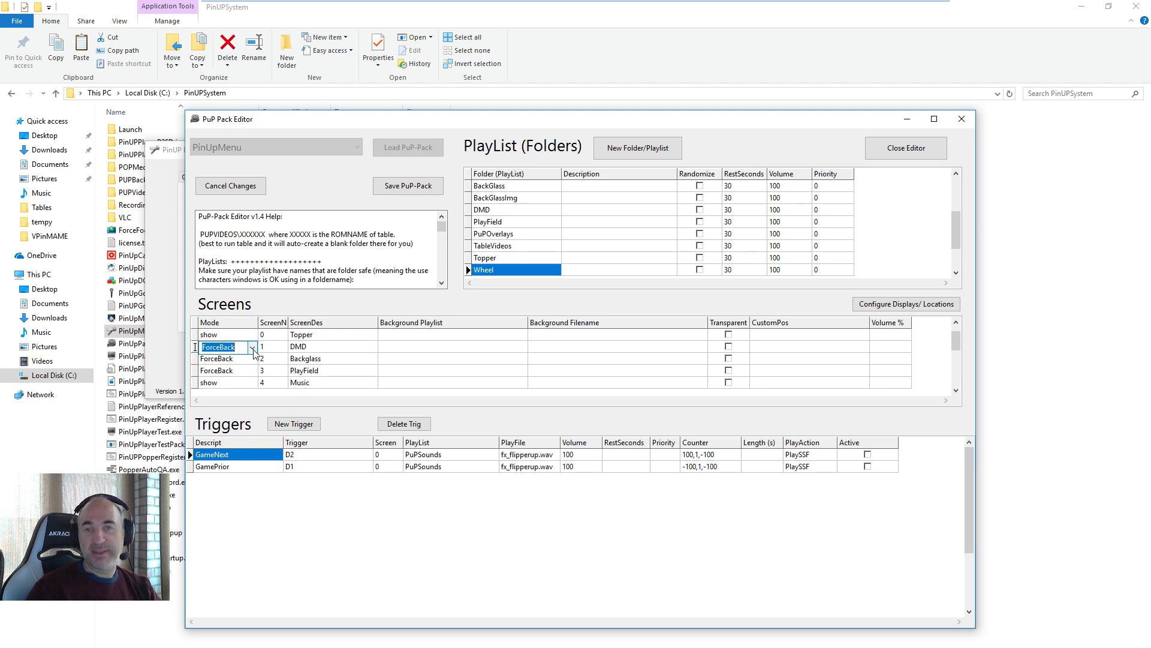
# - Save the PinUpMenu PuP pack and close the Pack Editor
pyautogui.click(395, 193)
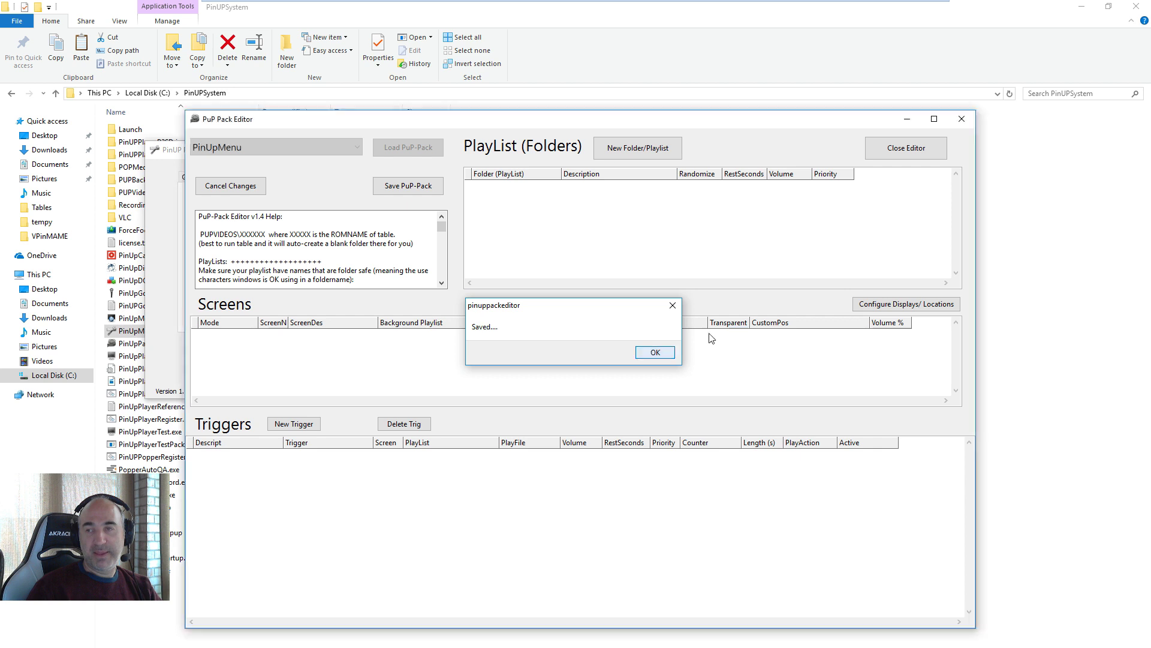
pyautogui.click(651, 351)
pyautogui.click(906, 147)
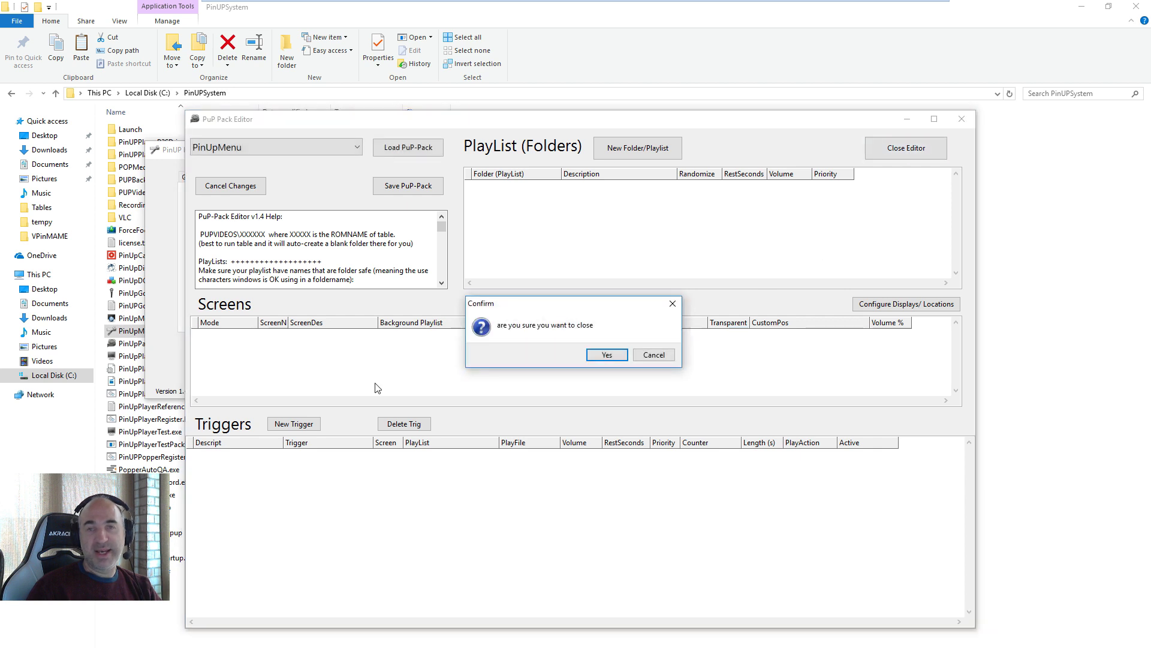
pyautogui.click(604, 355)
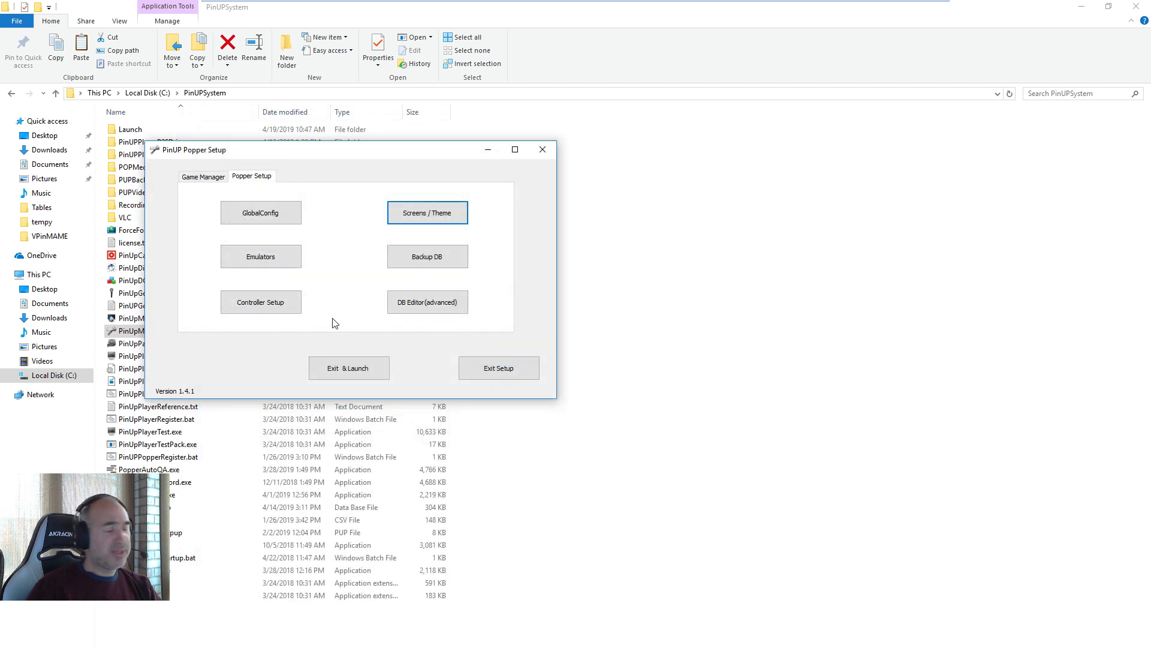
# - Reopen GlobalSettings and review Displays and Game/Wheel Toolbar, keeping DirectX JoyDriver
pyautogui.click(260, 215)
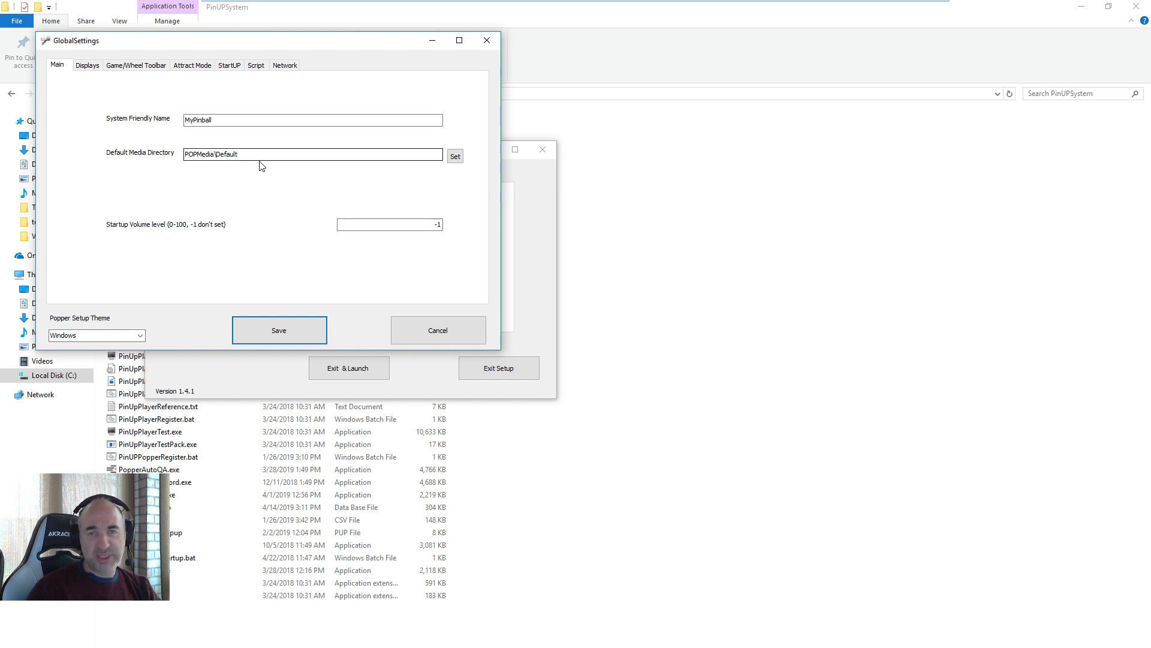
pyautogui.click(94, 65)
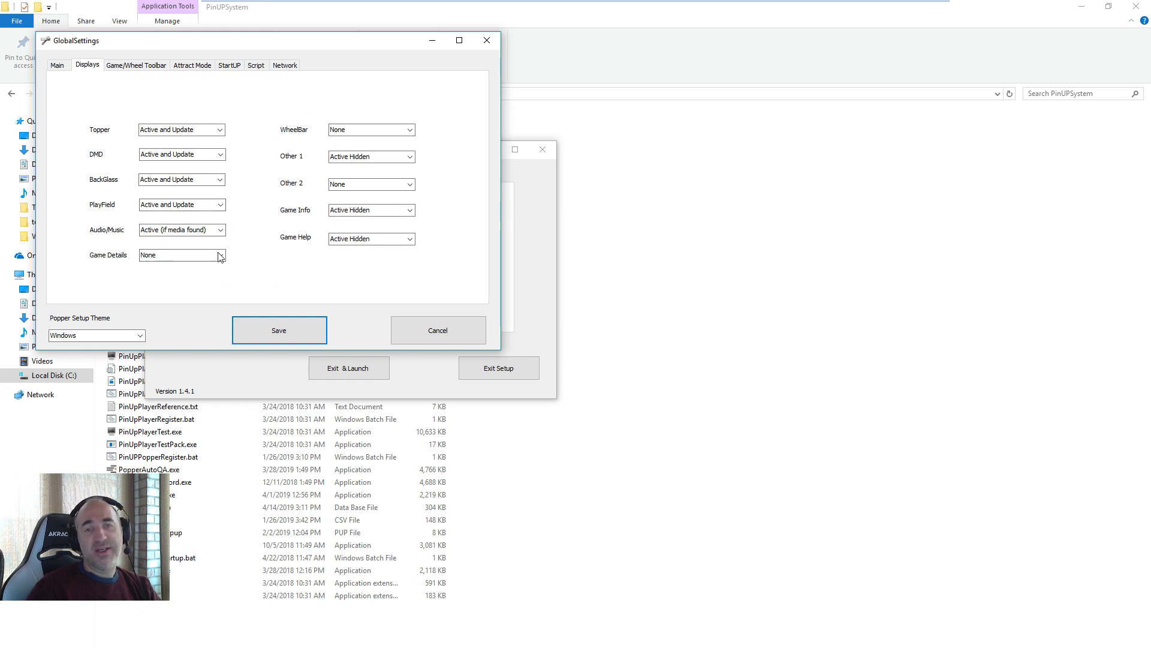
pyautogui.click(138, 66)
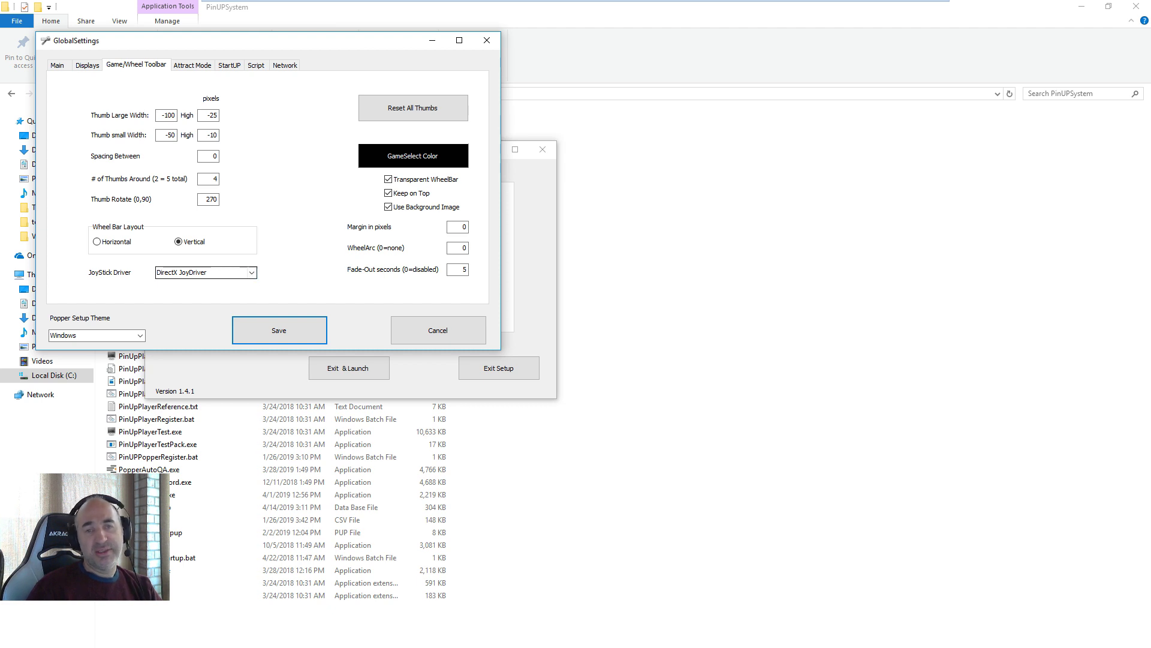
pyautogui.click(253, 273)
pyautogui.click(252, 273)
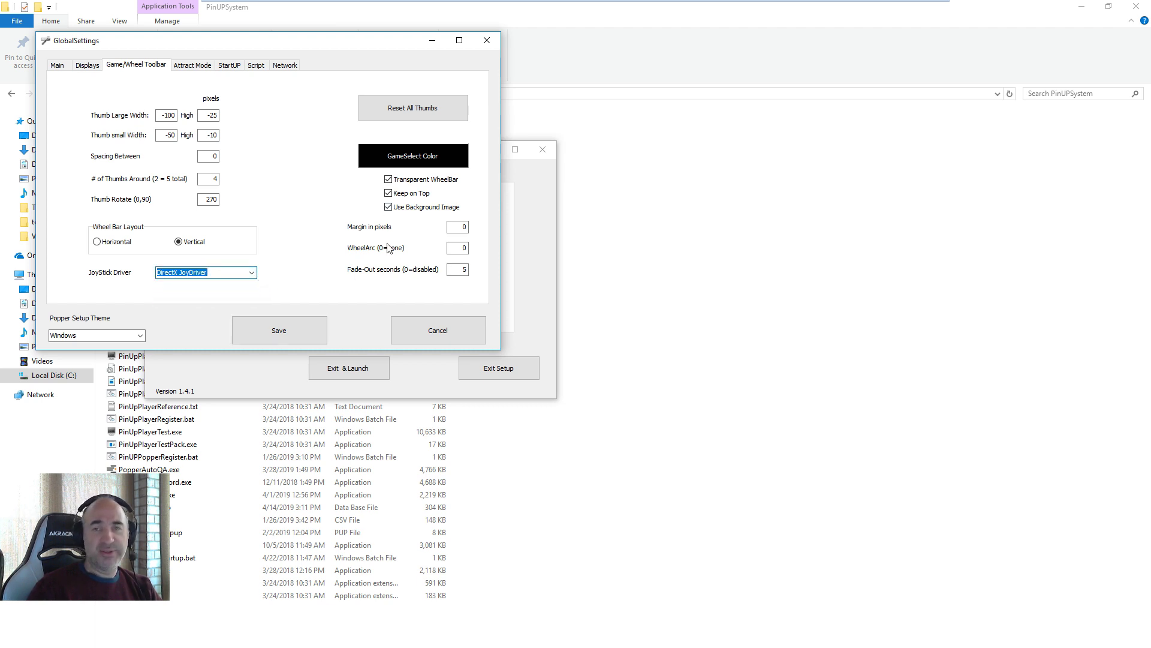
# - Review the attract mode and startup script pages, then clear the Script page's Custom Options
pyautogui.click(192, 66)
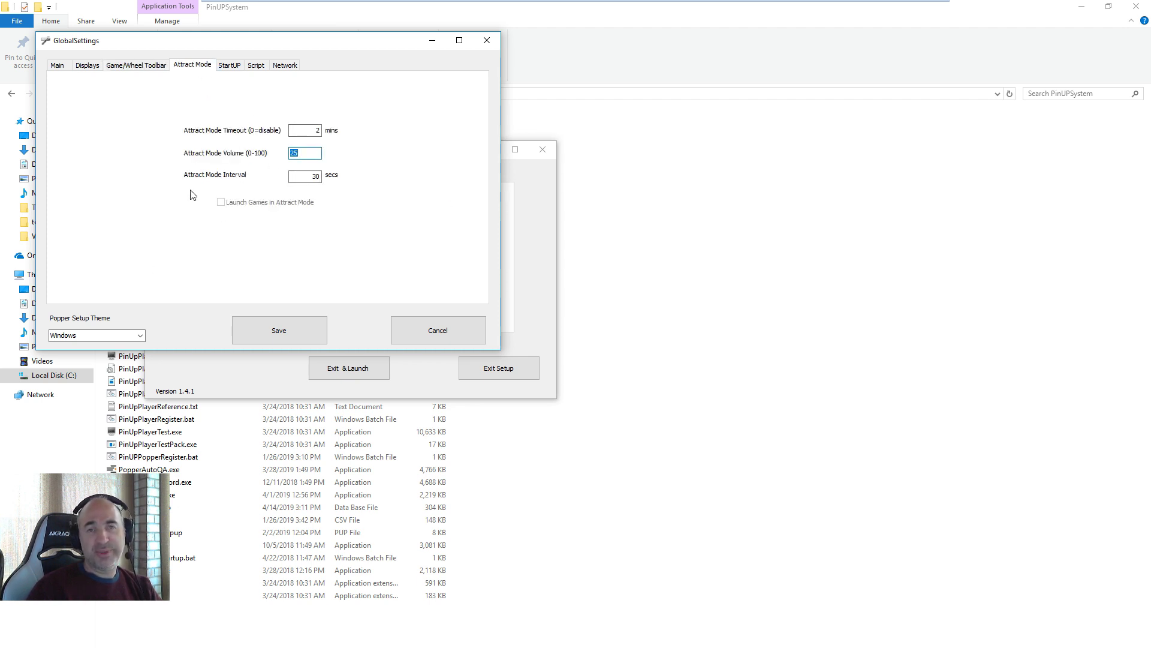
pyautogui.click(229, 66)
pyautogui.click(214, 94)
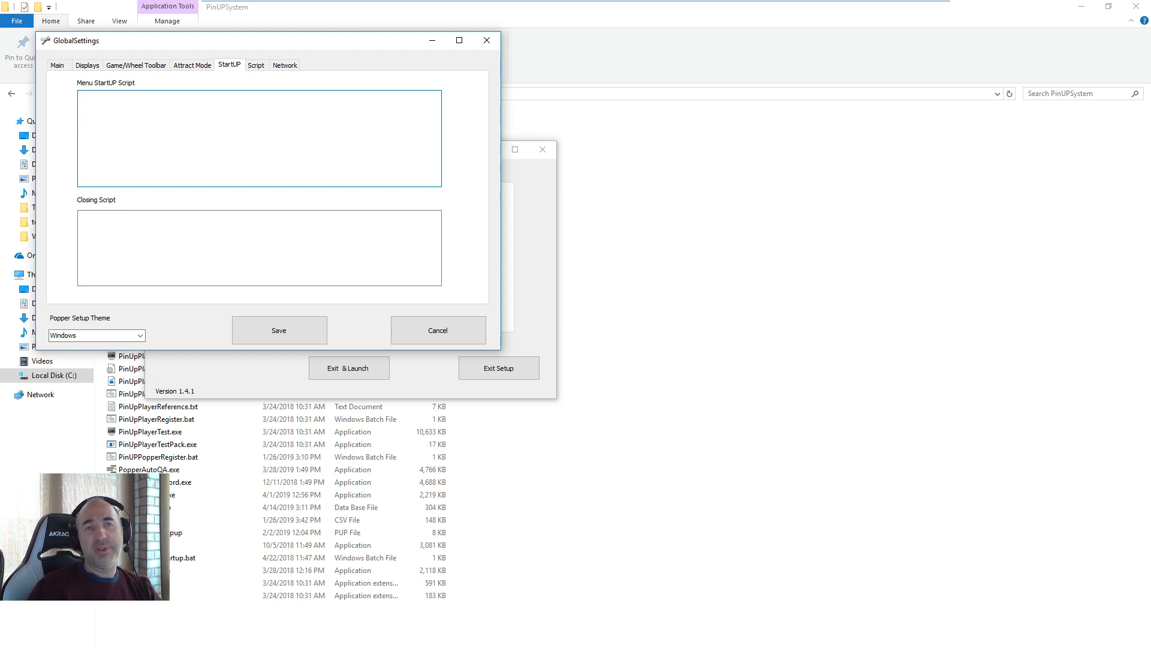
pyautogui.click(256, 65)
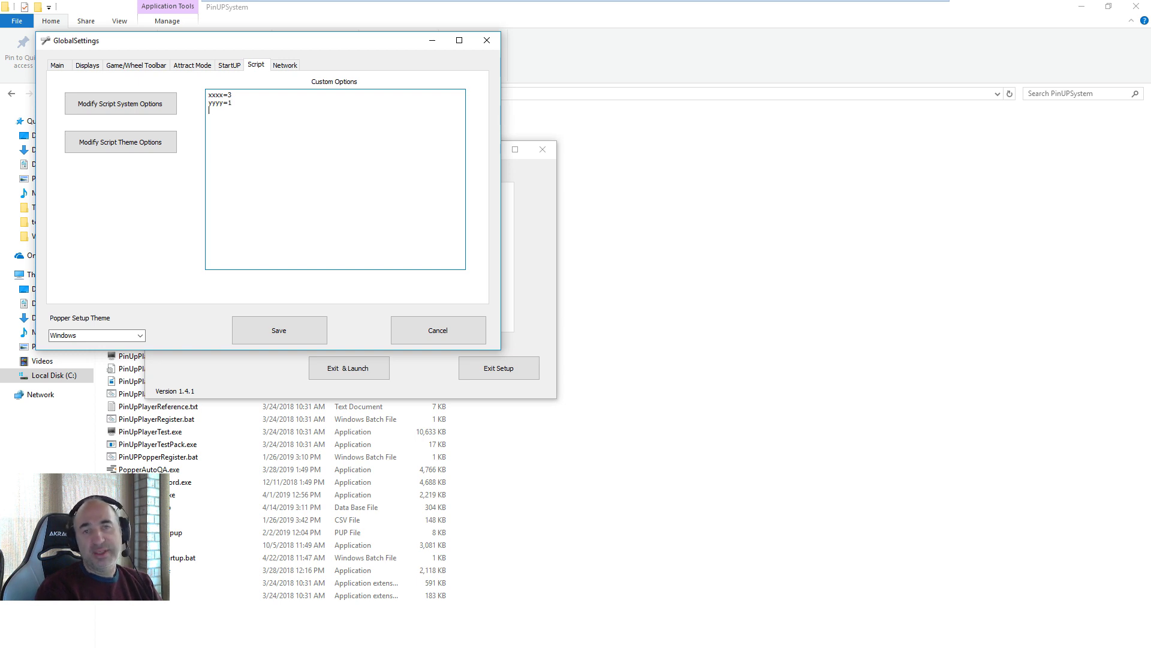
pyautogui.hotkey('ctrl', 'a')
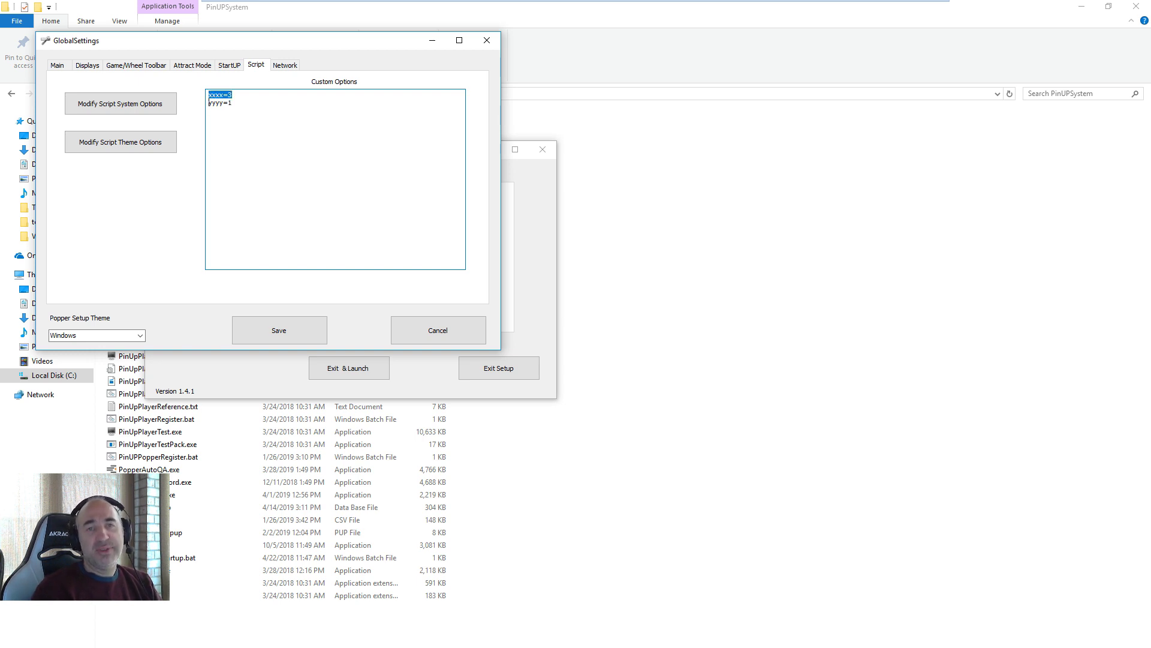
pyautogui.press('Delete')
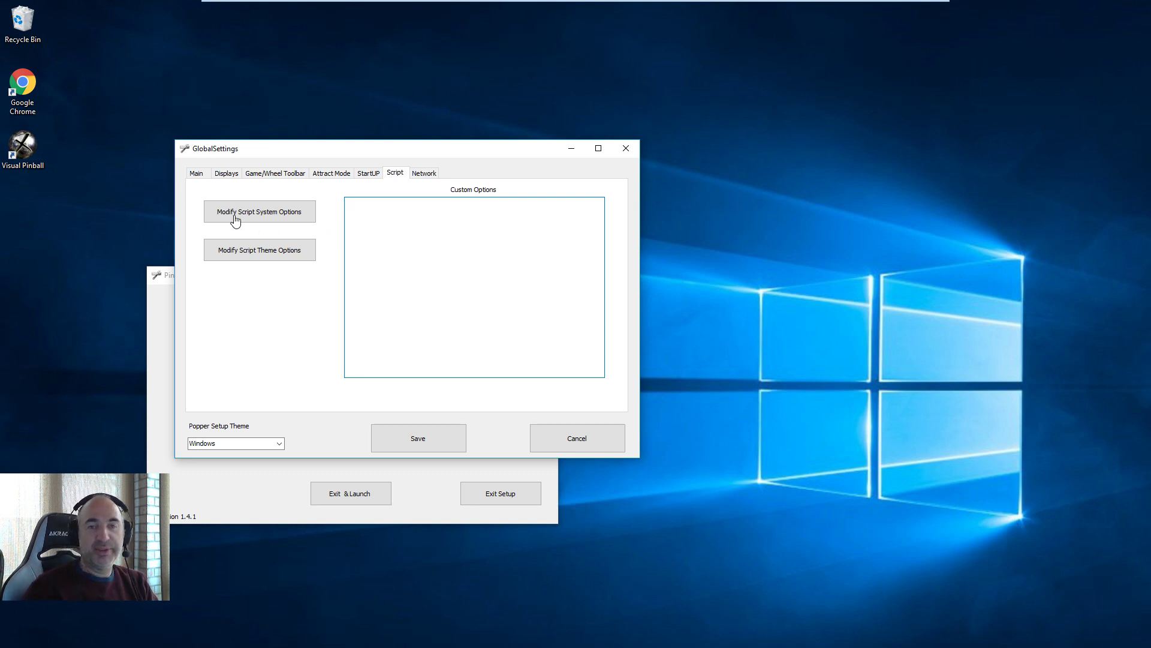
# - Open the script system options file and change useDOF and useDMD to true
pyautogui.click(282, 217)
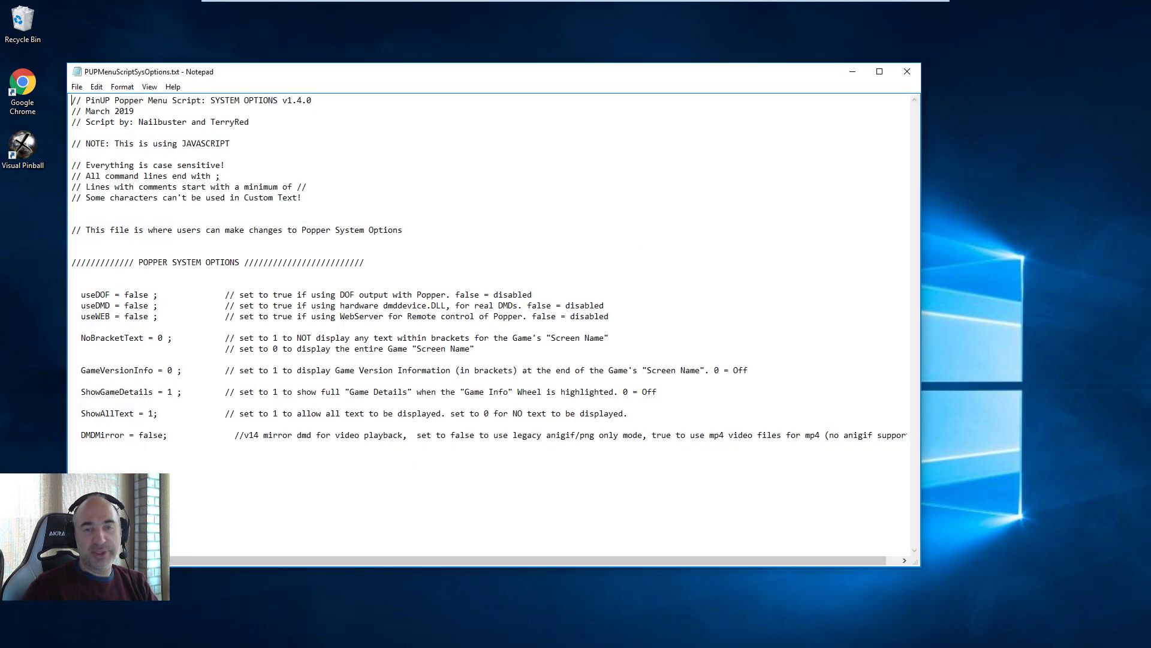
pyautogui.doubleClick(137, 294)
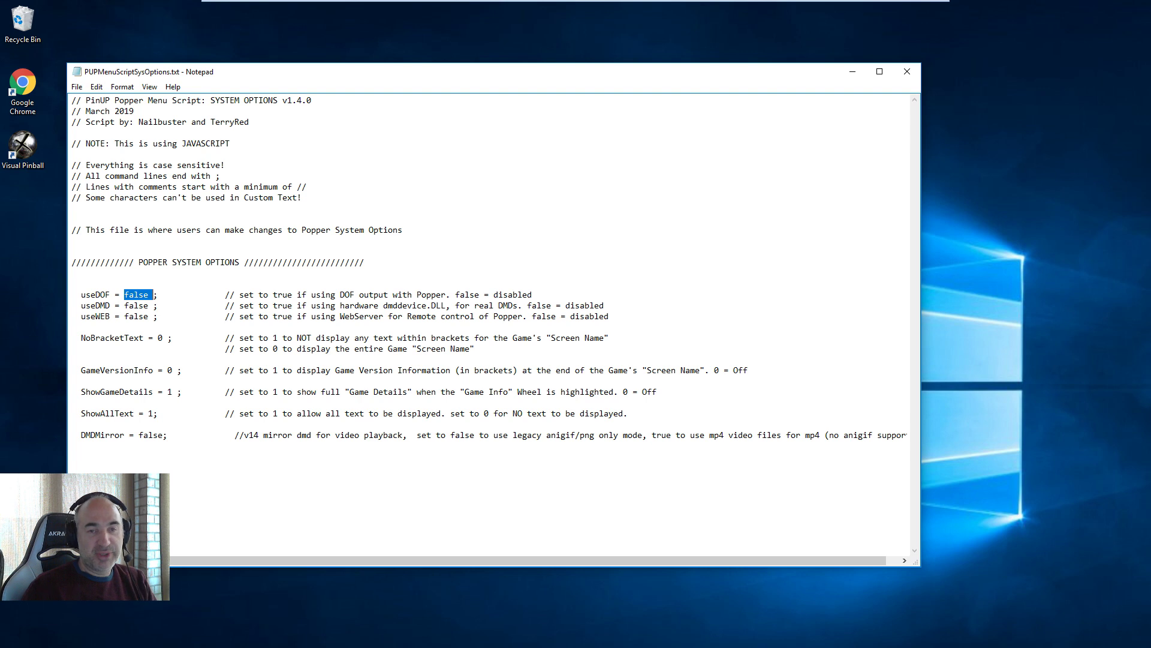
pyautogui.write('true;')
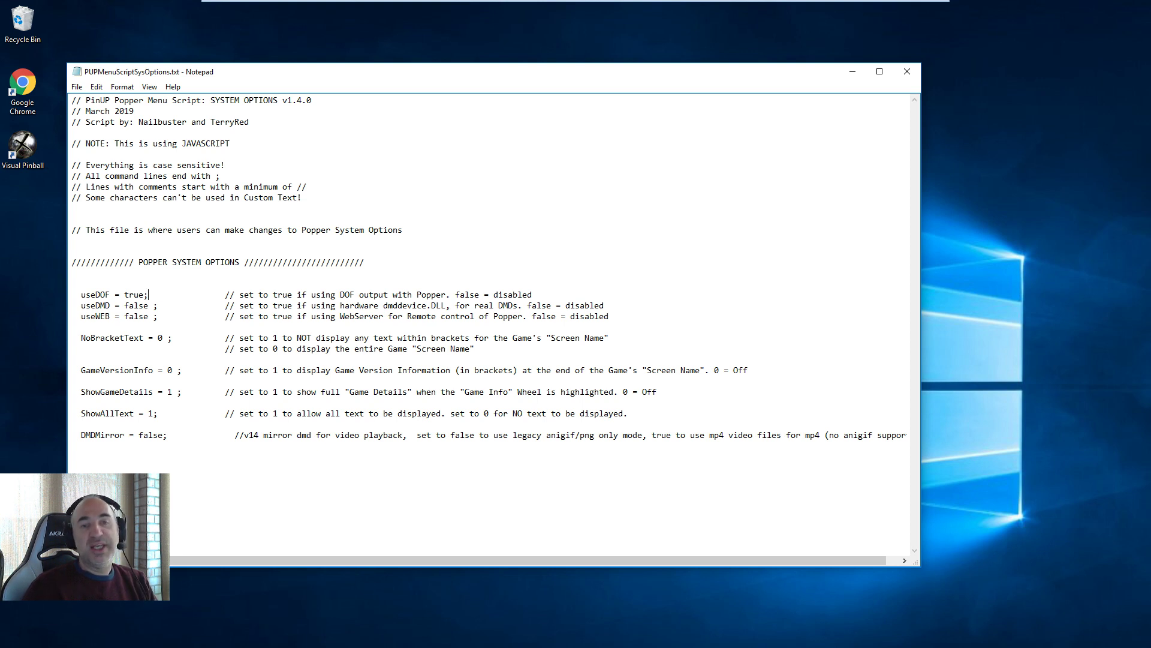
pyautogui.doubleClick(138, 306)
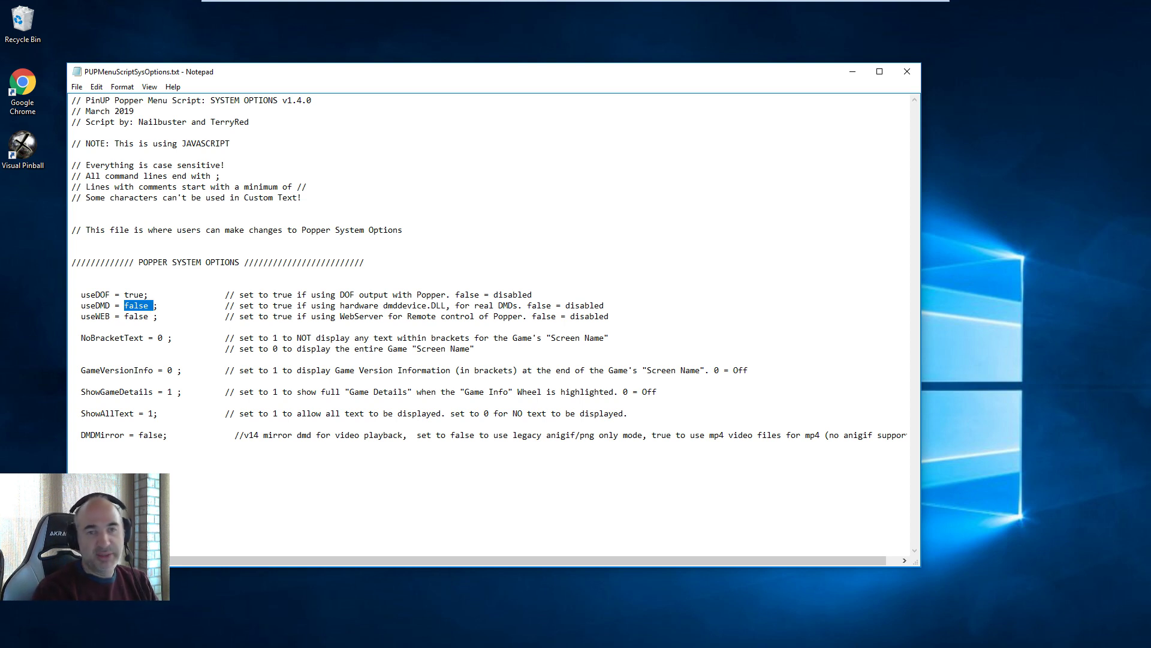
pyautogui.write('true;')
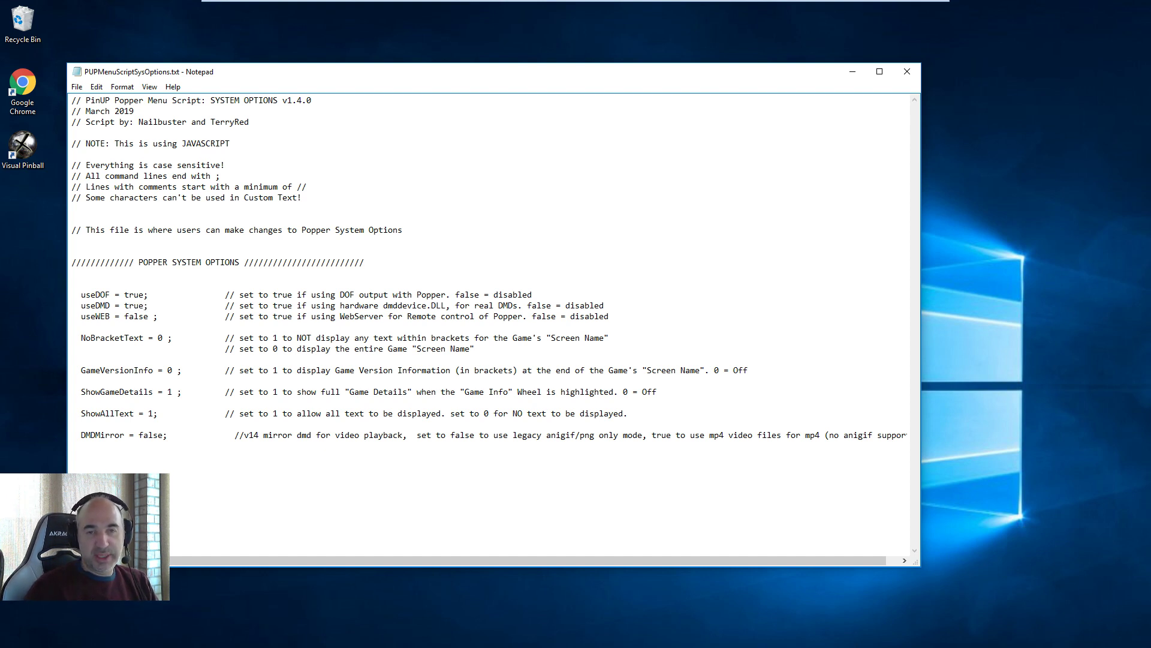
# - Change the DMDMirror value from false to true
pyautogui.moveTo(139, 435); pyautogui.dragTo(234, 435)
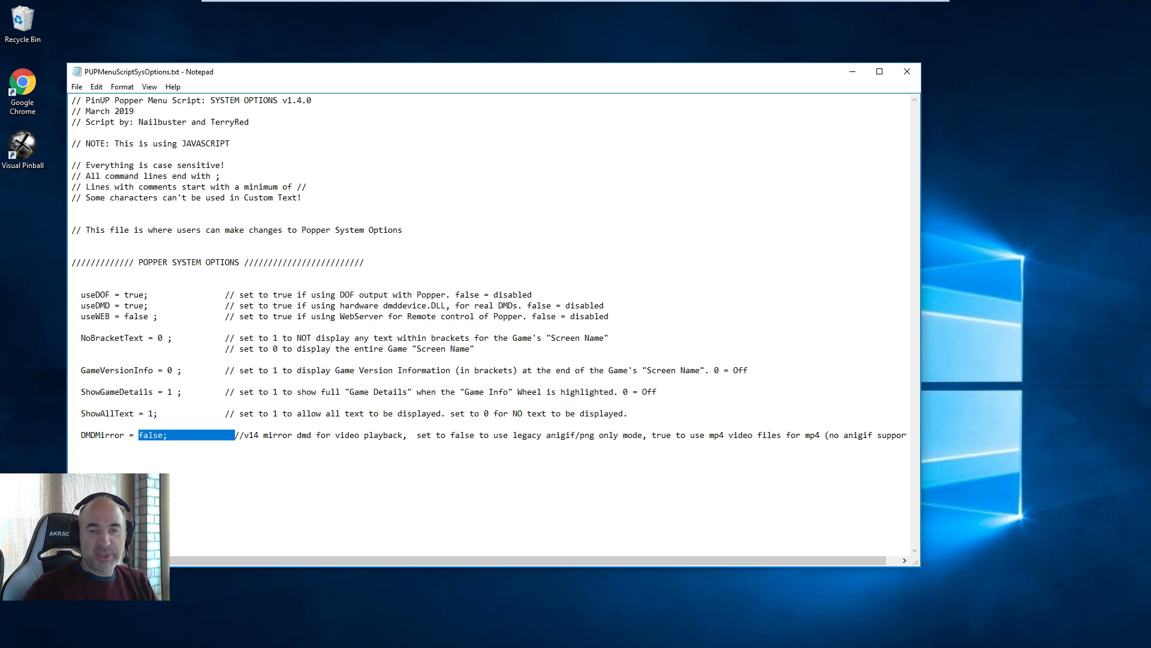
pyautogui.click(220, 434)
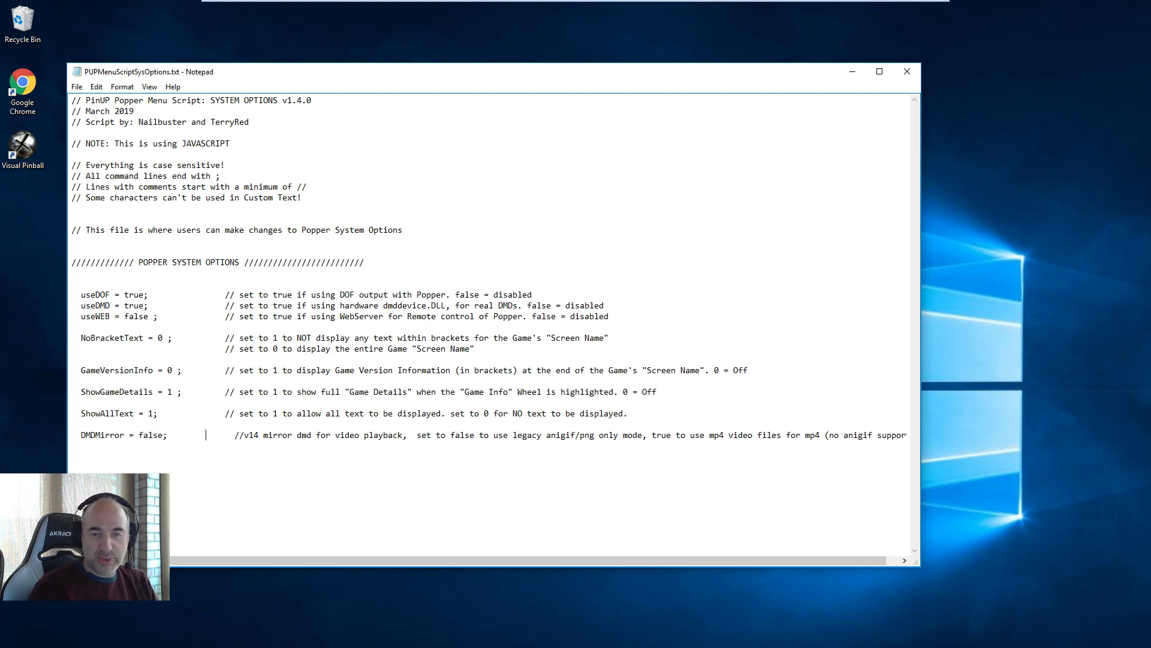
pyautogui.press('BackSpace')
pyautogui.press('BackSpace')
pyautogui.press('BackSpace')
pyautogui.press('BackSpace')
pyautogui.write('ue')
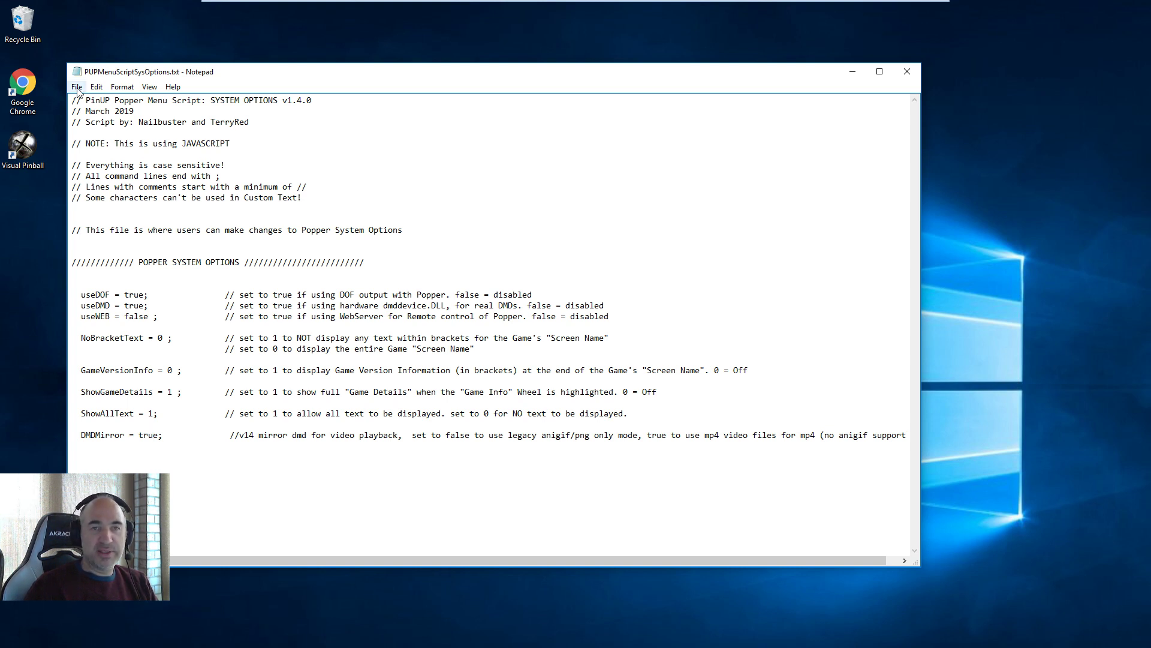
# - Revert useDMD and useDOF back to false
pyautogui.doubleClick(134, 305)
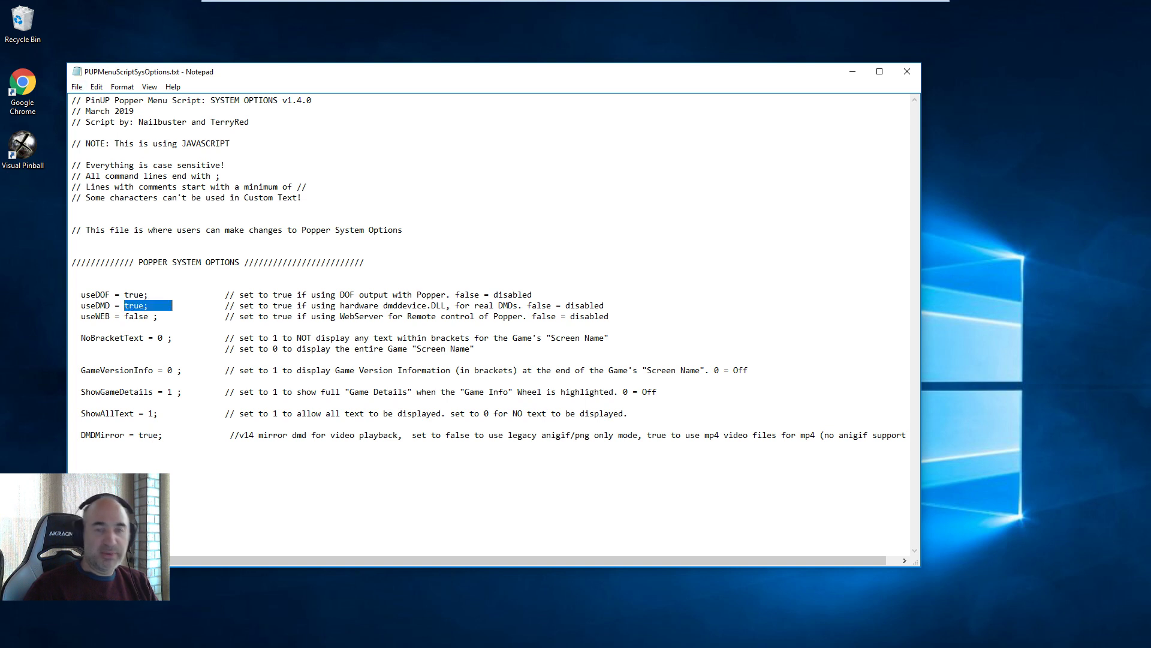
pyautogui.write('false')
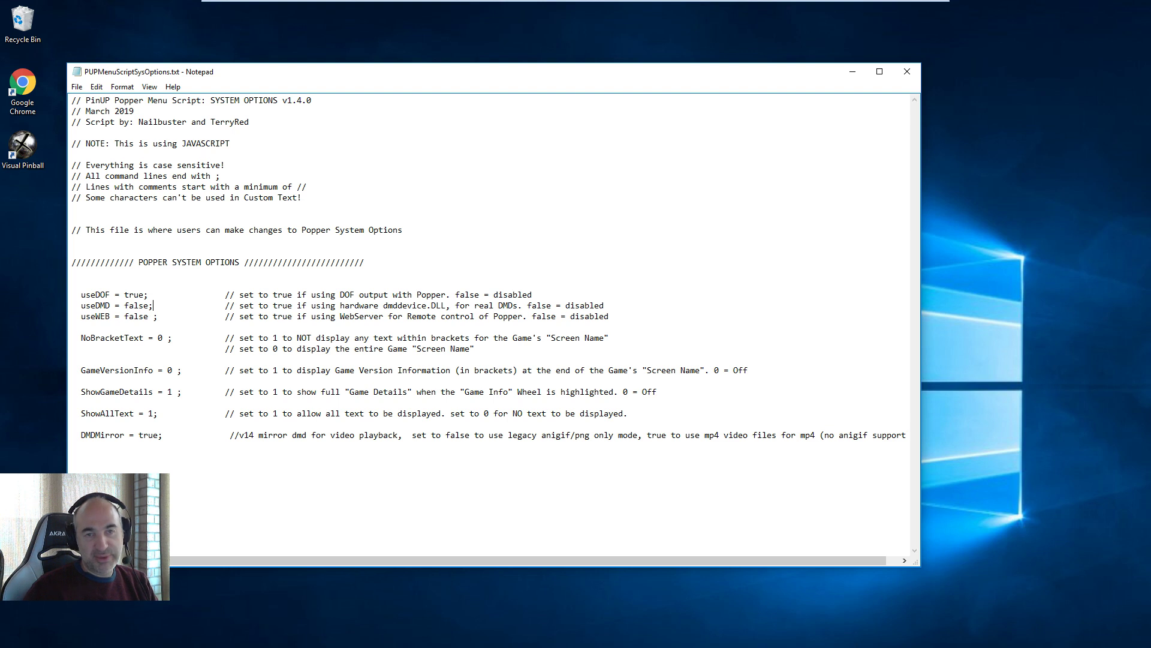
pyautogui.doubleClick(134, 295)
pyautogui.write('false')
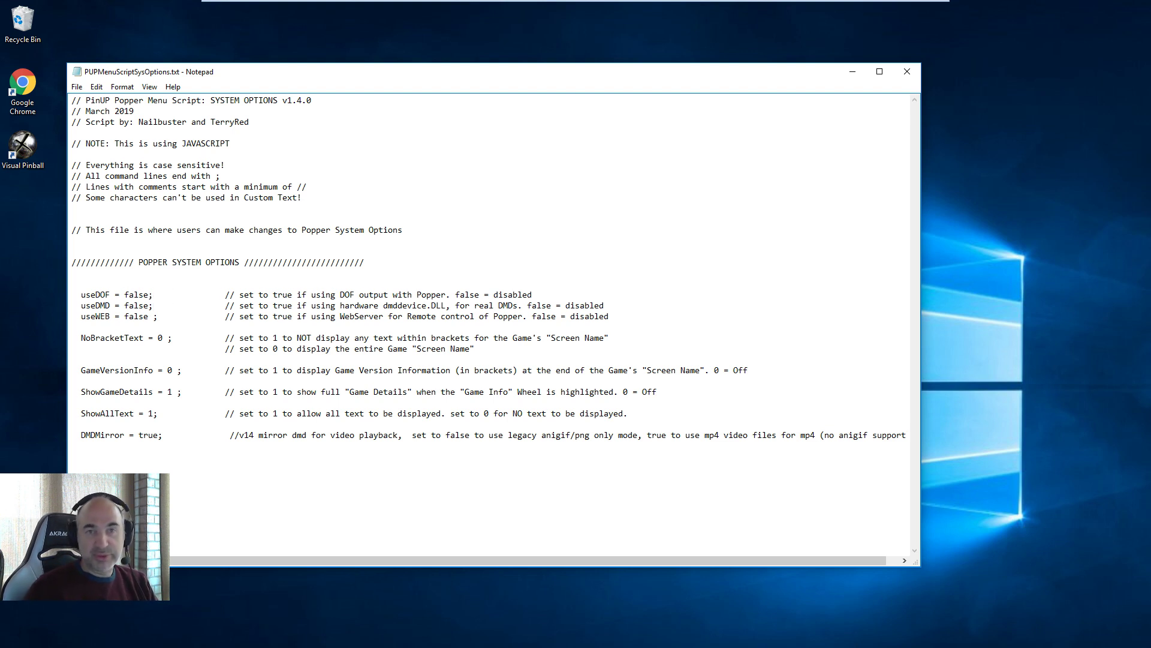
# - Save PUPMenuScriptSysOptions.txt and close Notepad
pyautogui.click(77, 86)
pyautogui.moveTo(96, 86)
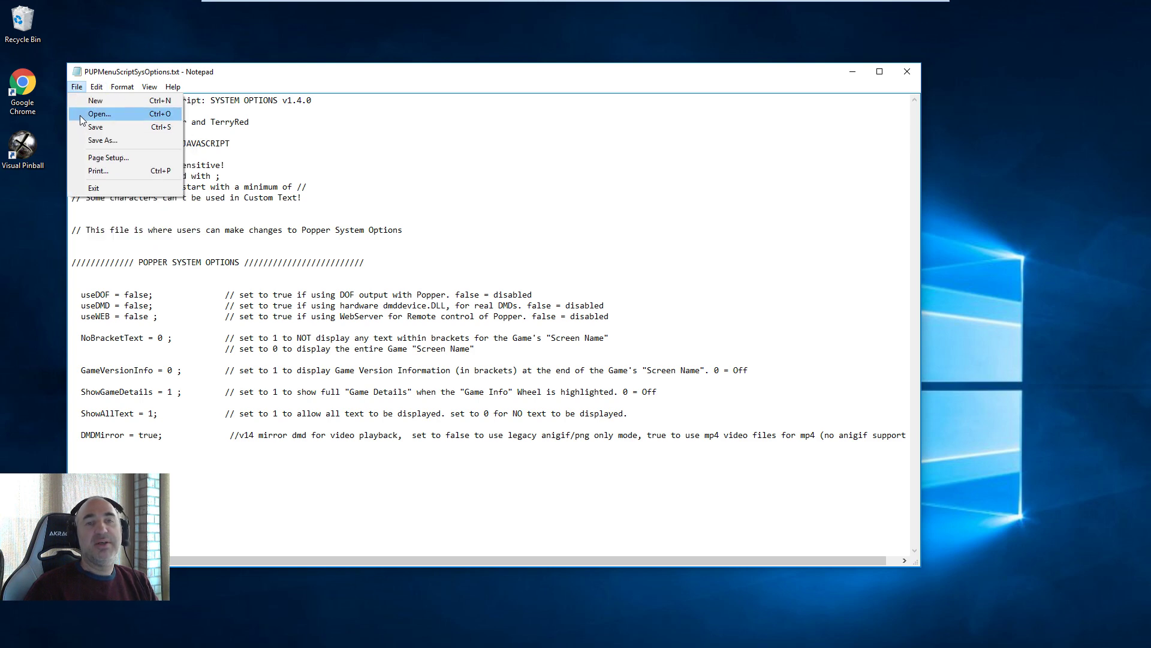
pyautogui.click(115, 127)
pyautogui.click(907, 72)
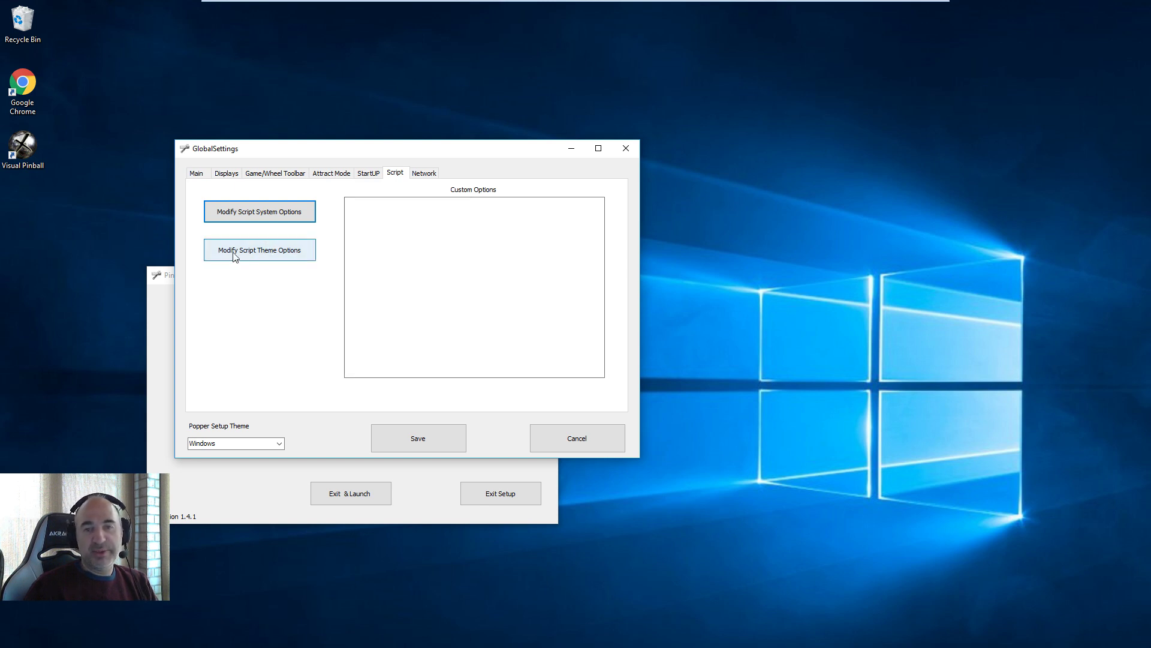
pyautogui.click(271, 256)
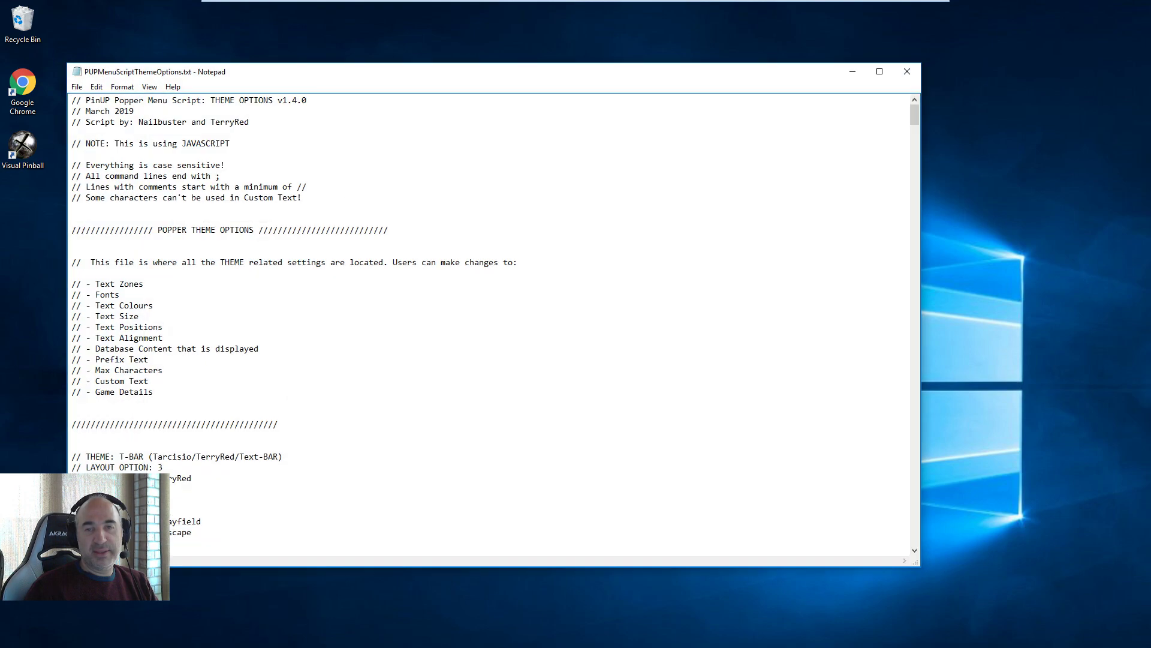
pyautogui.scroll(-20, 492, 323)
pyautogui.scroll(1, 492, 324)
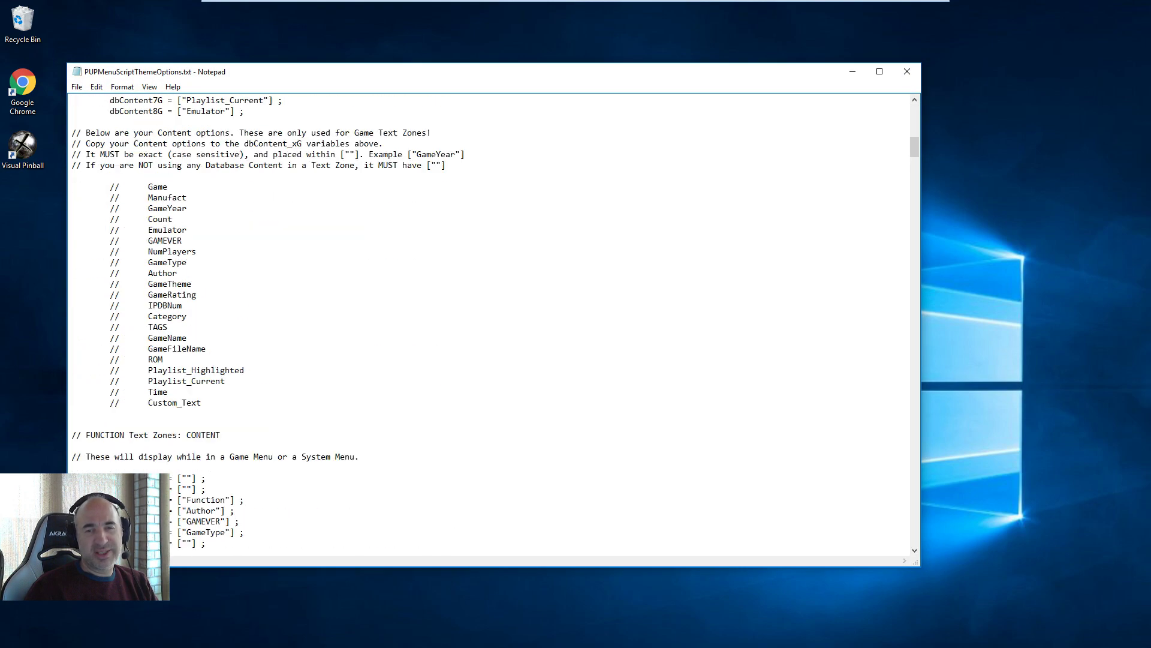
pyautogui.scroll(-20, 492, 324)
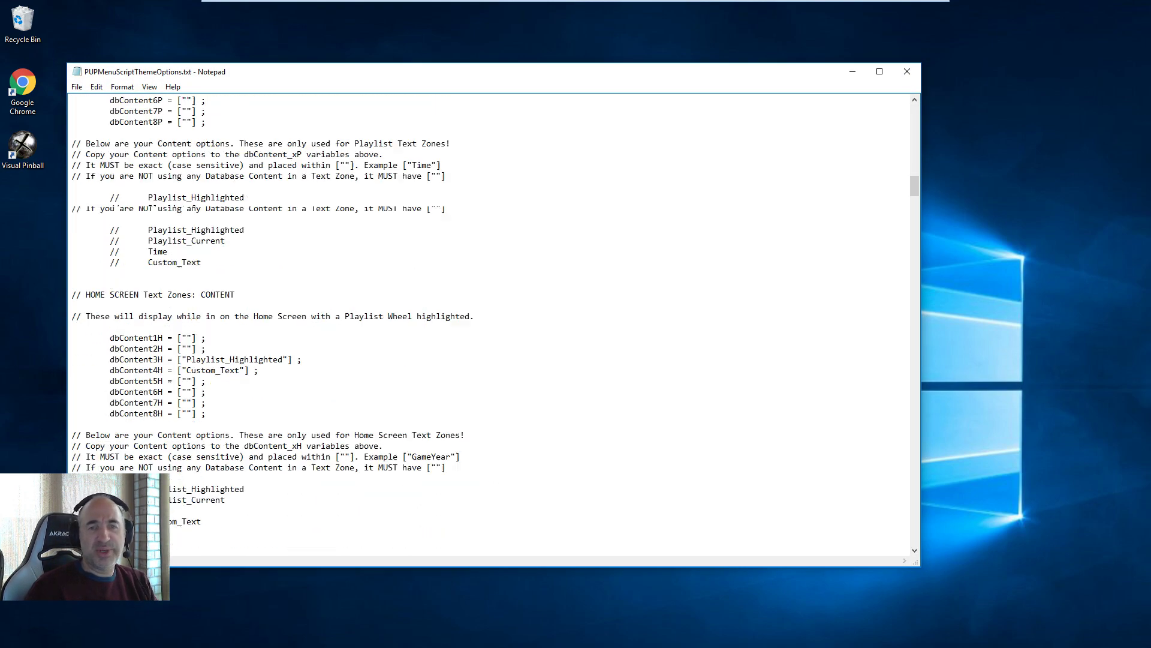
pyautogui.scroll(20, 491, 324)
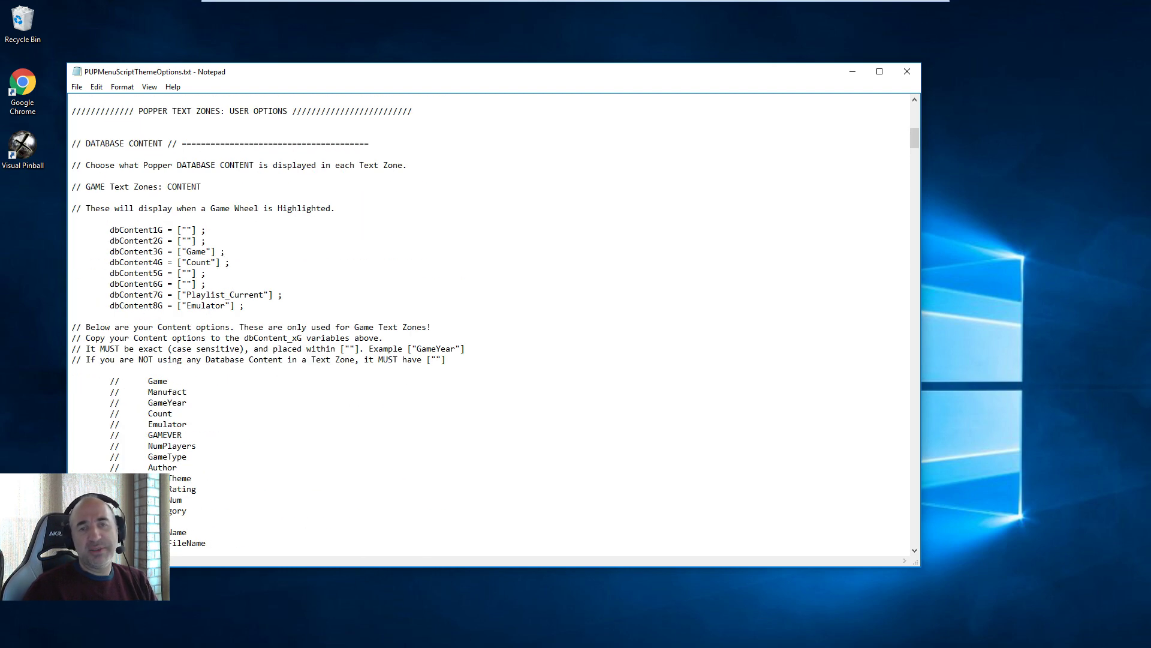
pyautogui.click(907, 71)
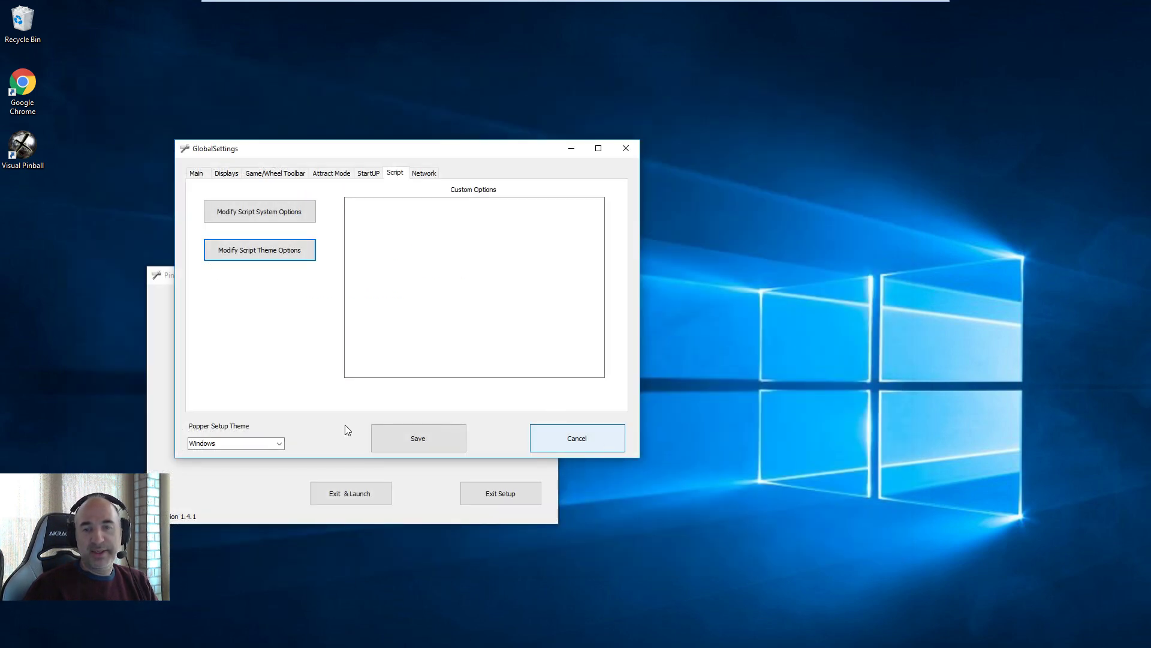
# - Preview the Golden Graphite and Cyan Dusk setup themes
pyautogui.click(279, 443)
pyautogui.click(267, 462)
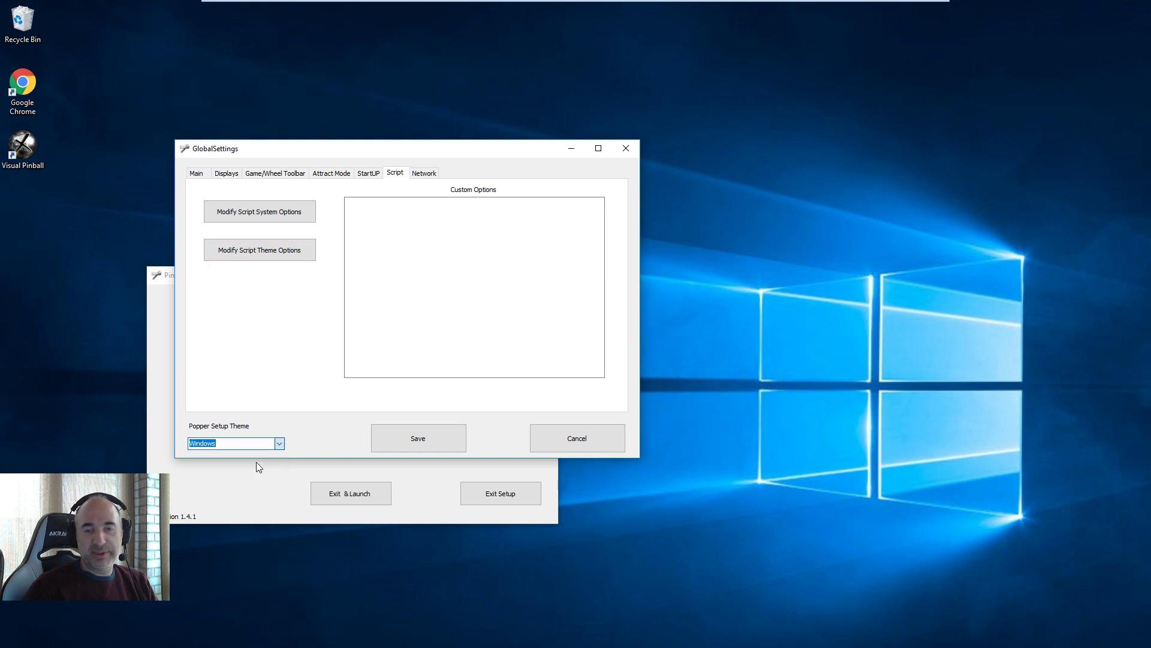
pyautogui.click(280, 442)
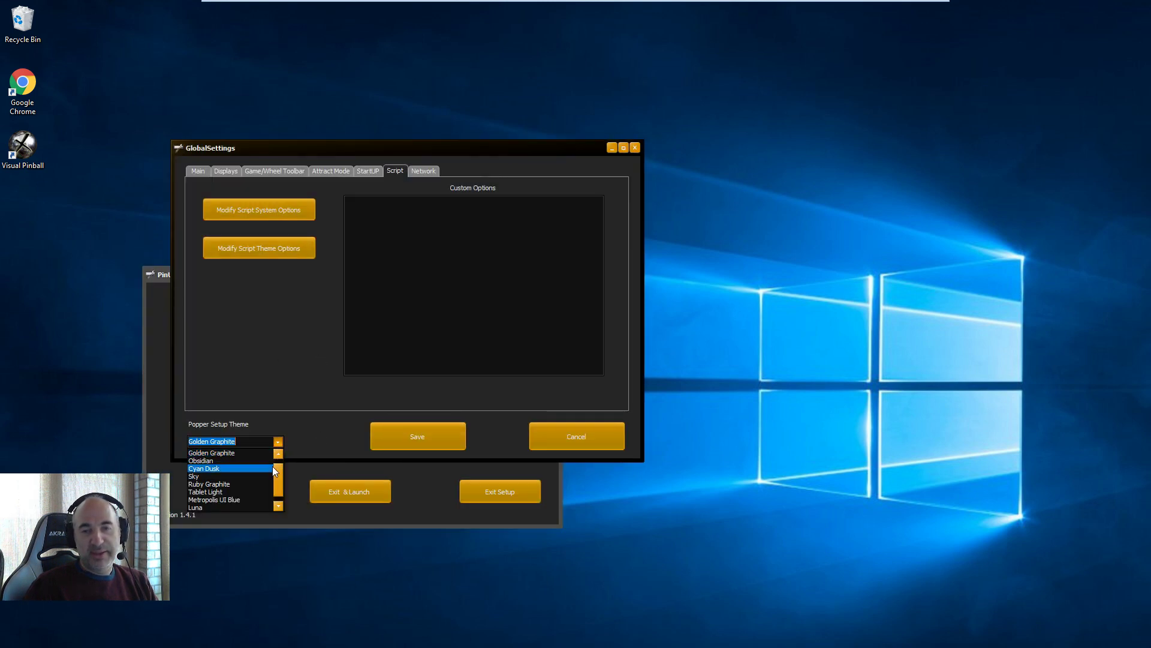
pyautogui.click(243, 467)
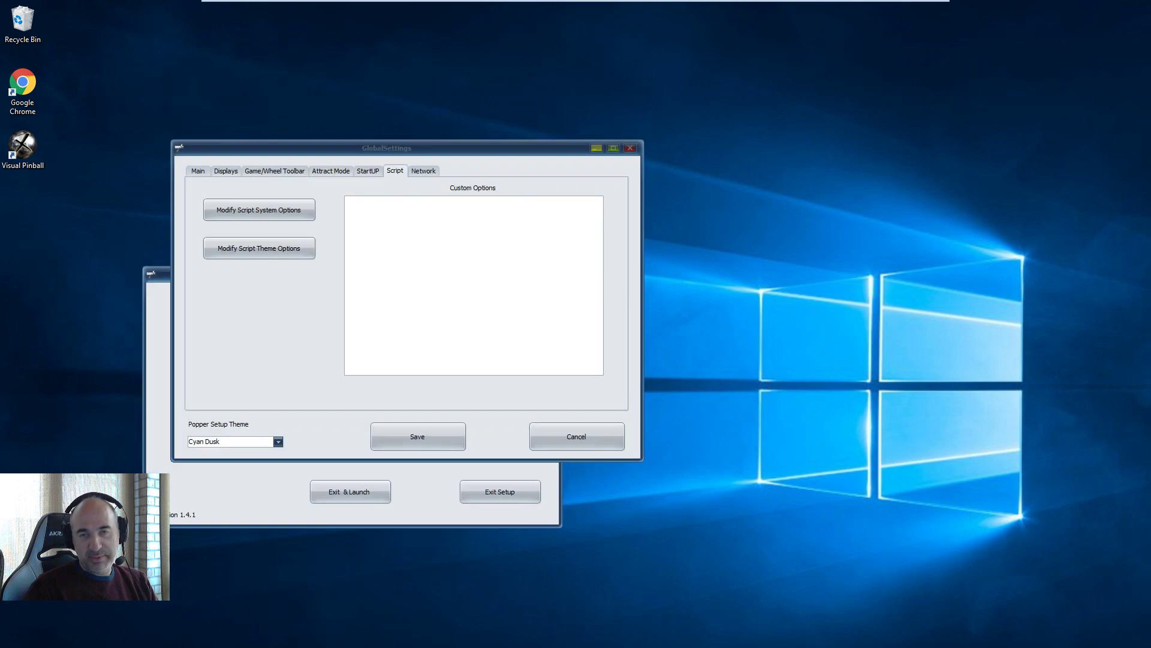
# - Reselect the Windows theme, save GlobalSettings, and move the Setup window up and right
pyautogui.click(278, 442)
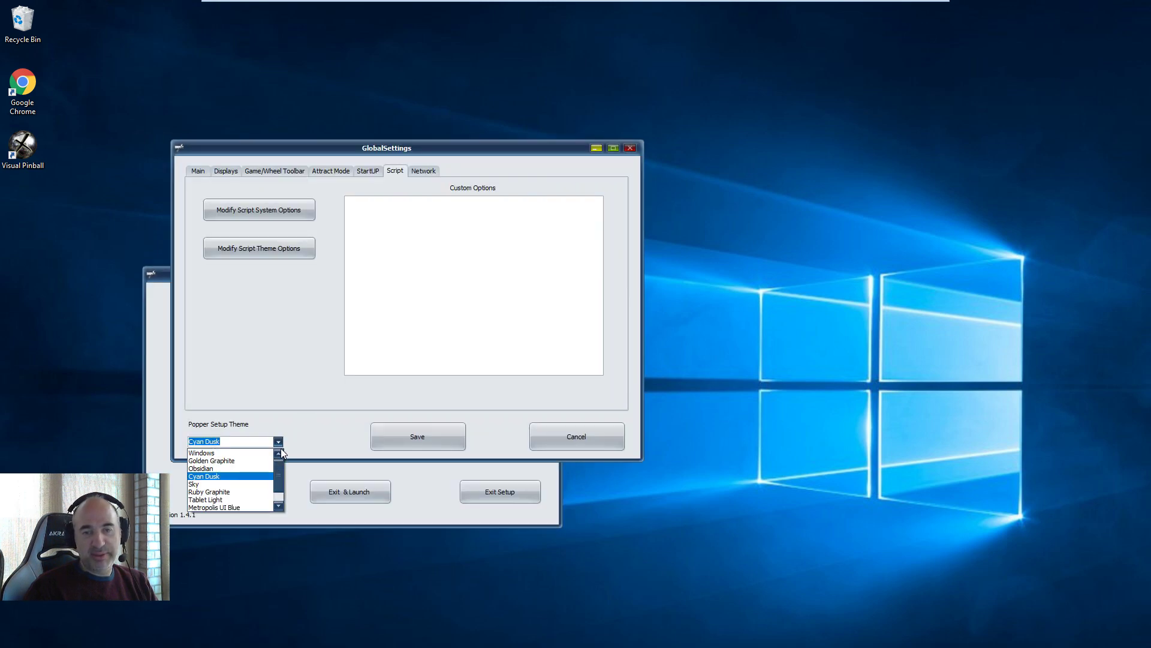
pyautogui.click(232, 452)
pyautogui.click(404, 439)
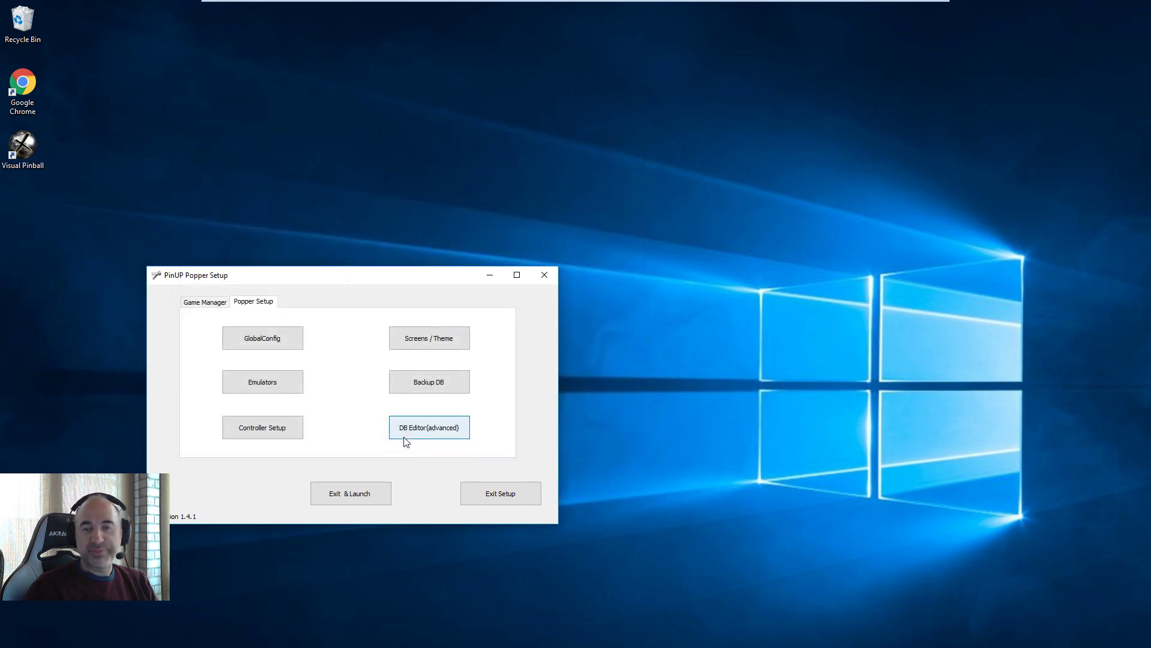
pyautogui.moveTo(344, 281); pyautogui.dragTo(390, 159)
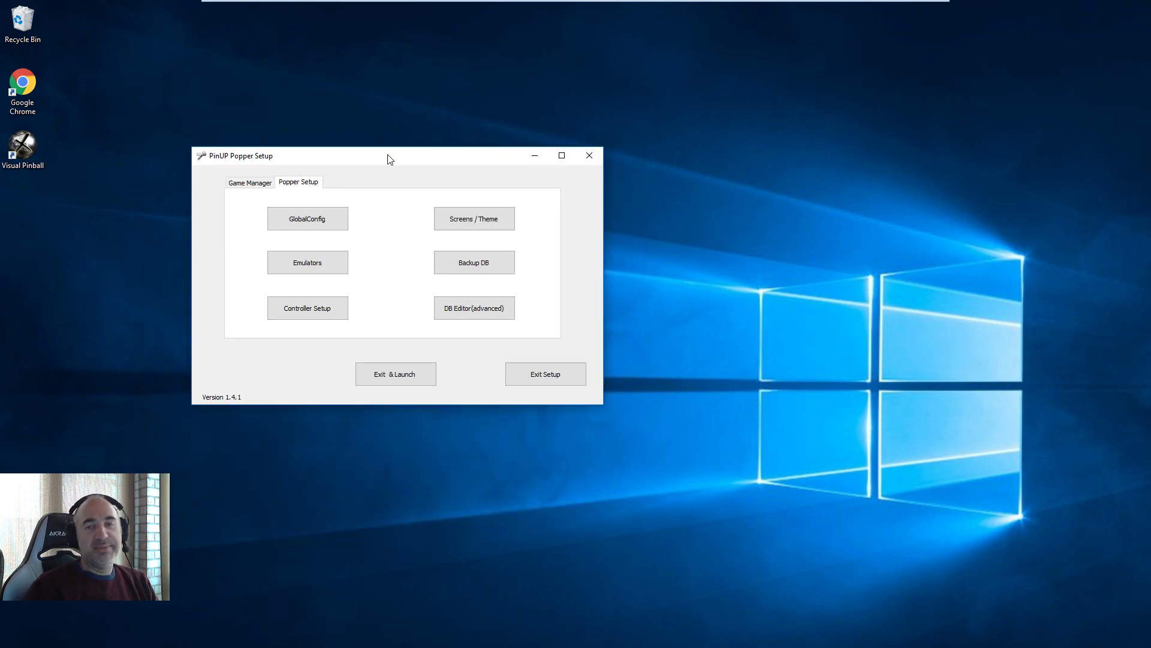